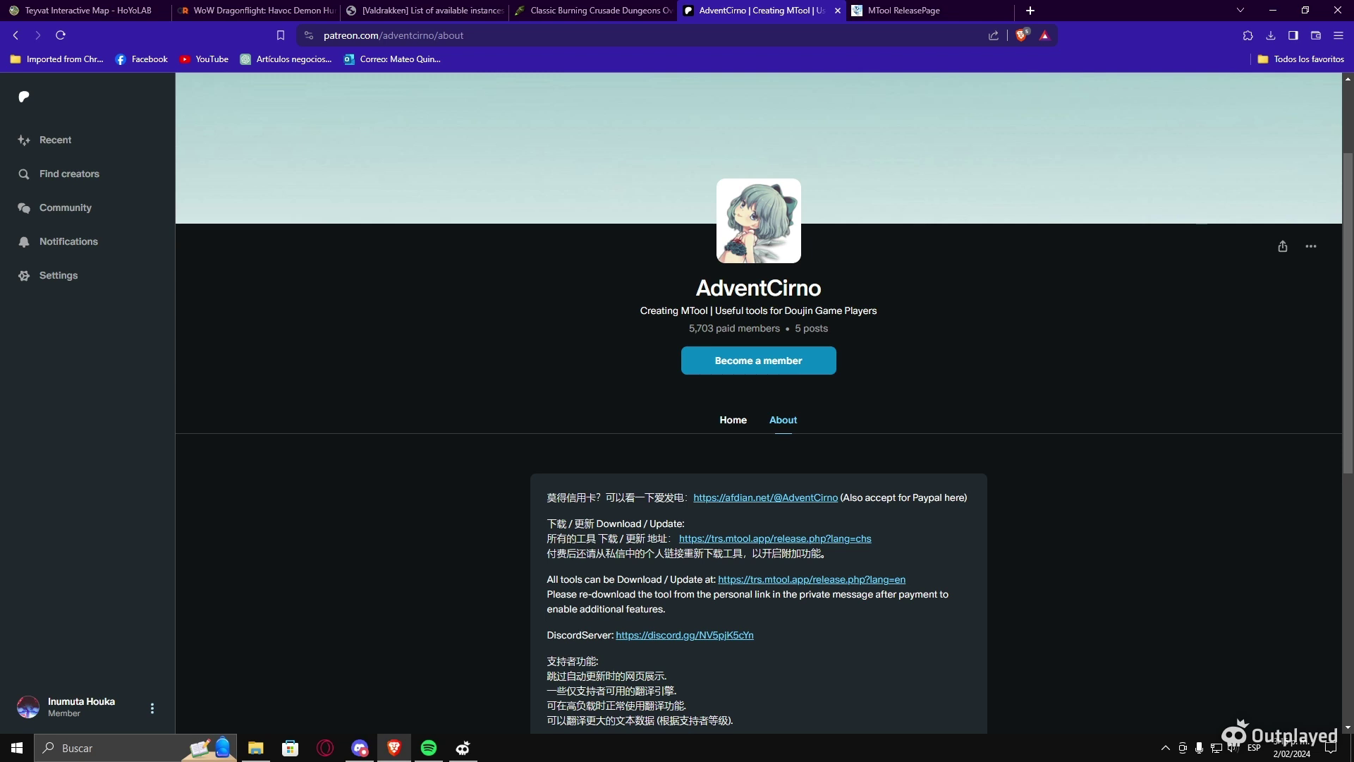
Step: Open the English MTool release page linked in the AdventCirno About text on Patreon
scroll(759, 402, "down", 2)
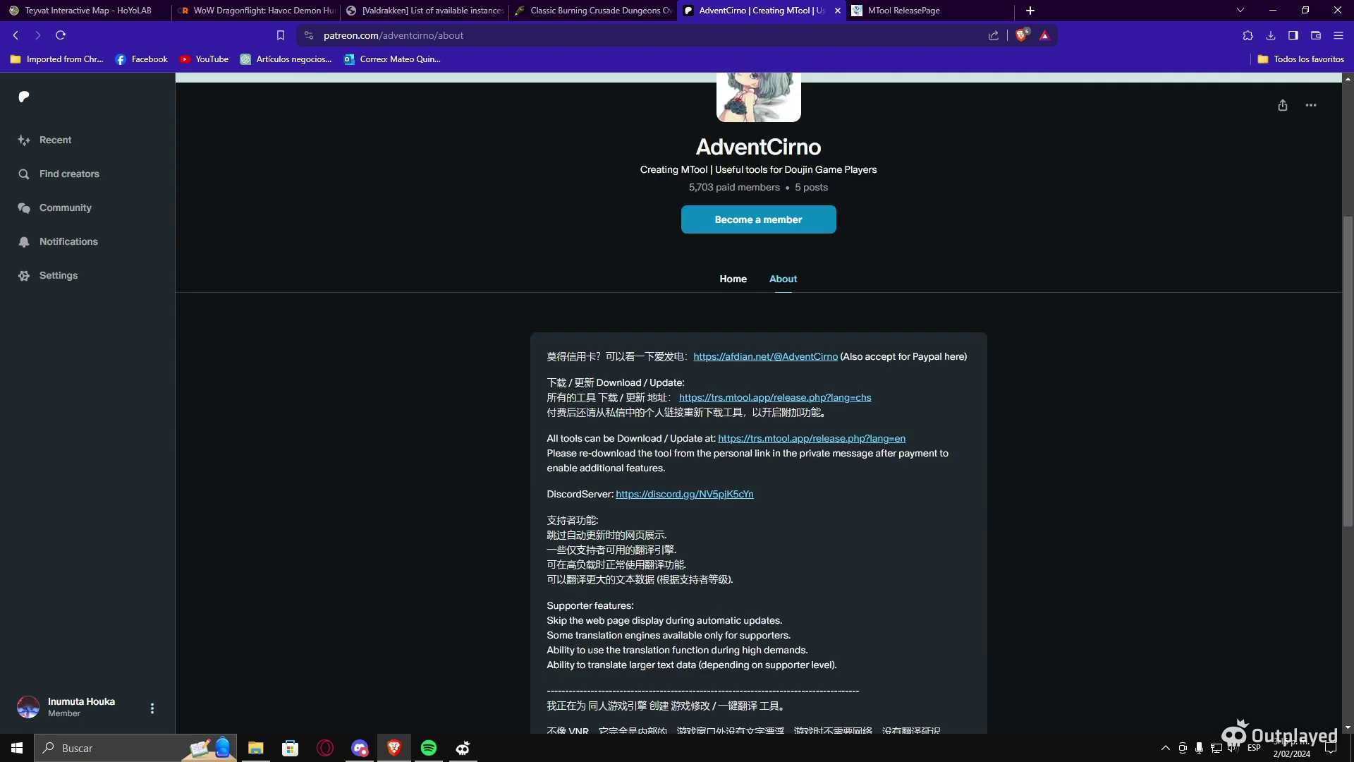
left_click_drag(547, 438, 930, 451)
left_click(814, 436)
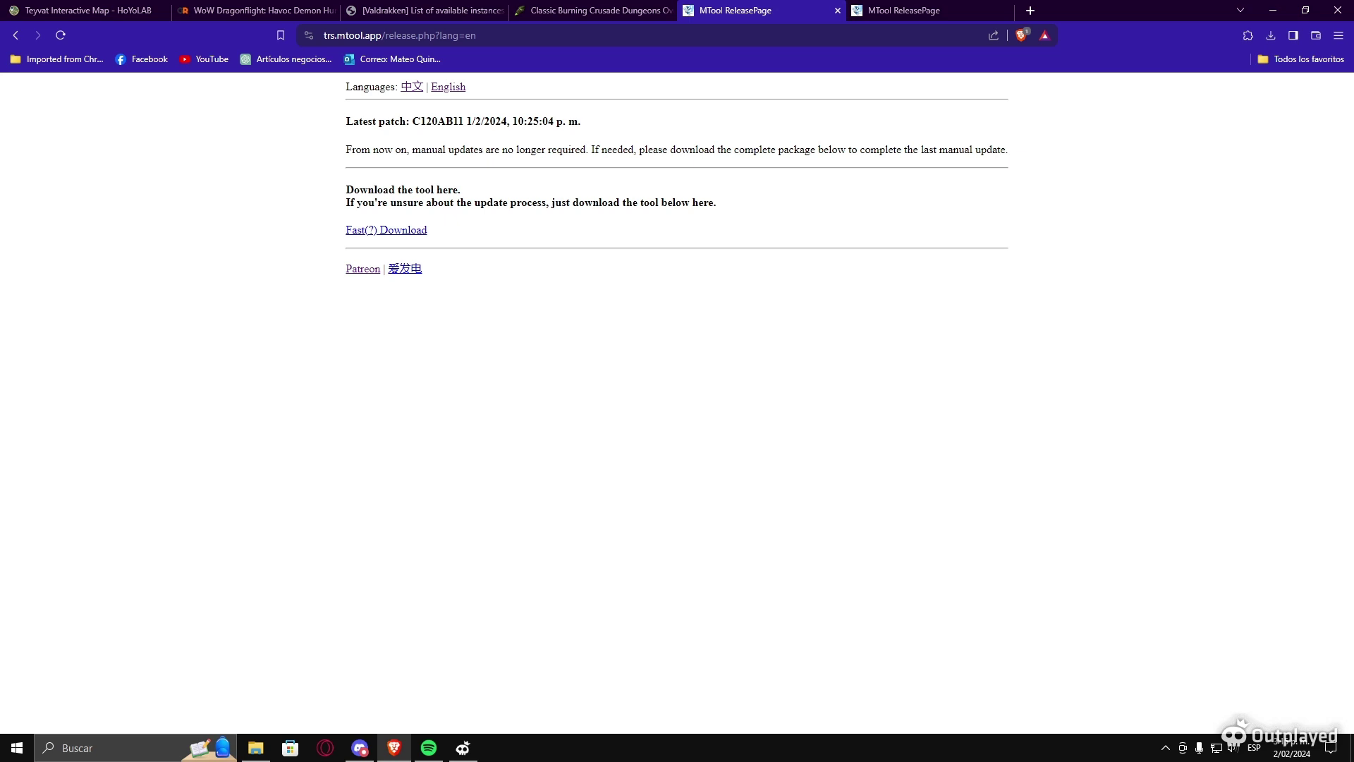
Step: Start the Fast(?) Download of the MTool archive and cancel saving another copy
left_click(404, 232)
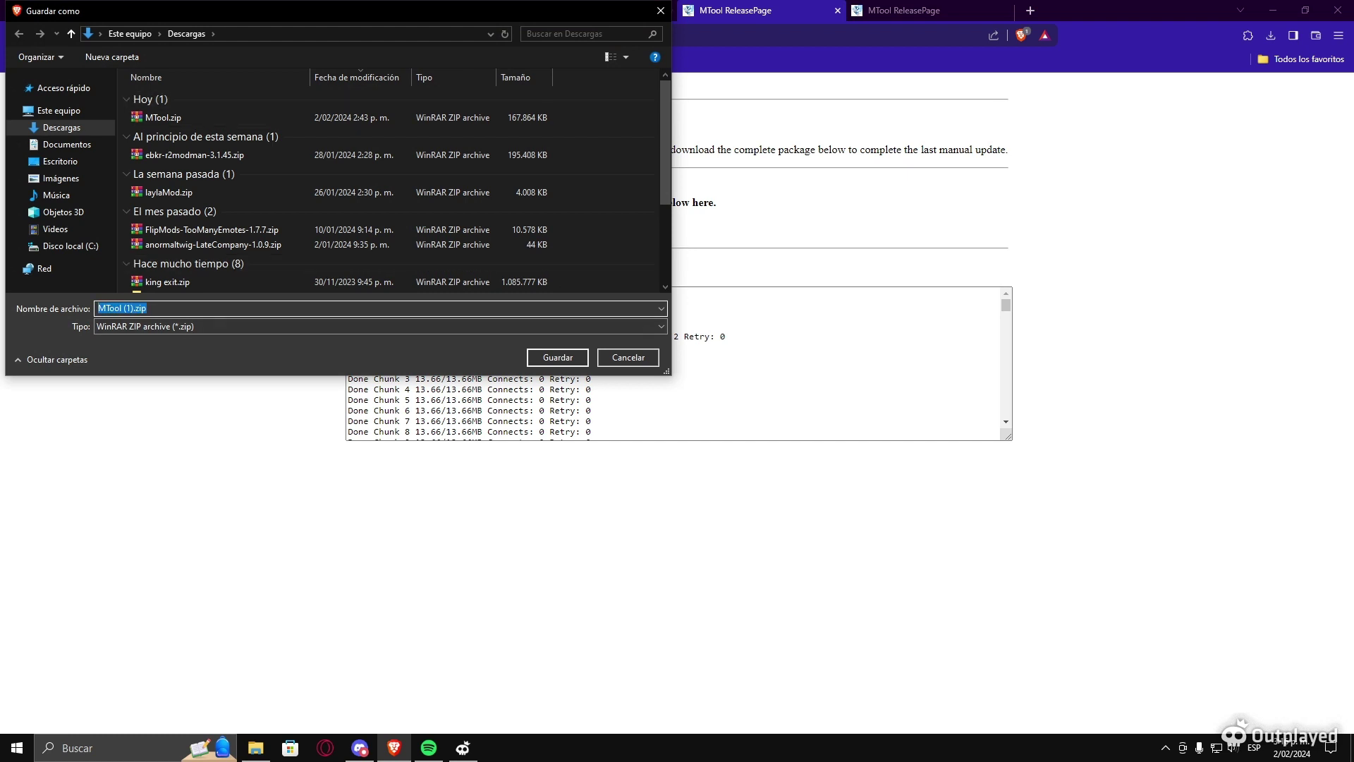
left_click(163, 117)
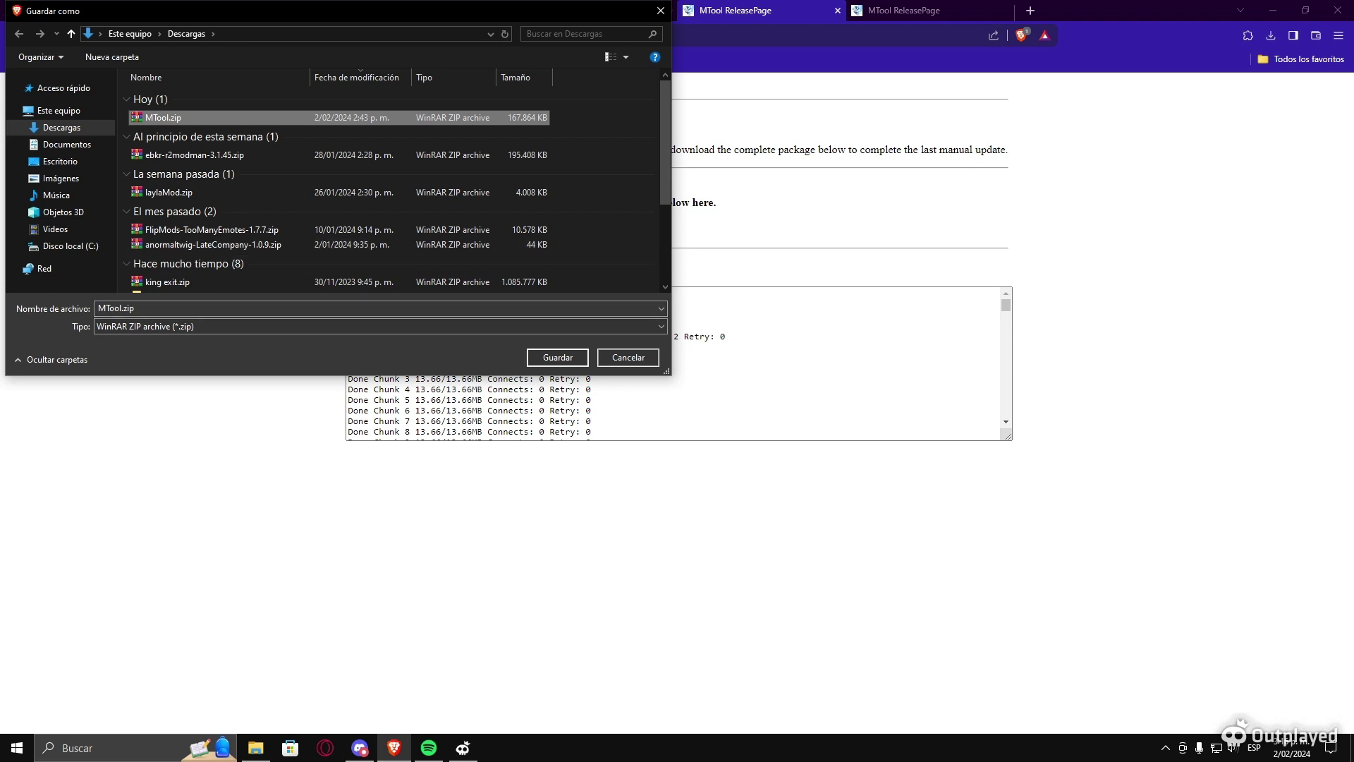
left_click(627, 357)
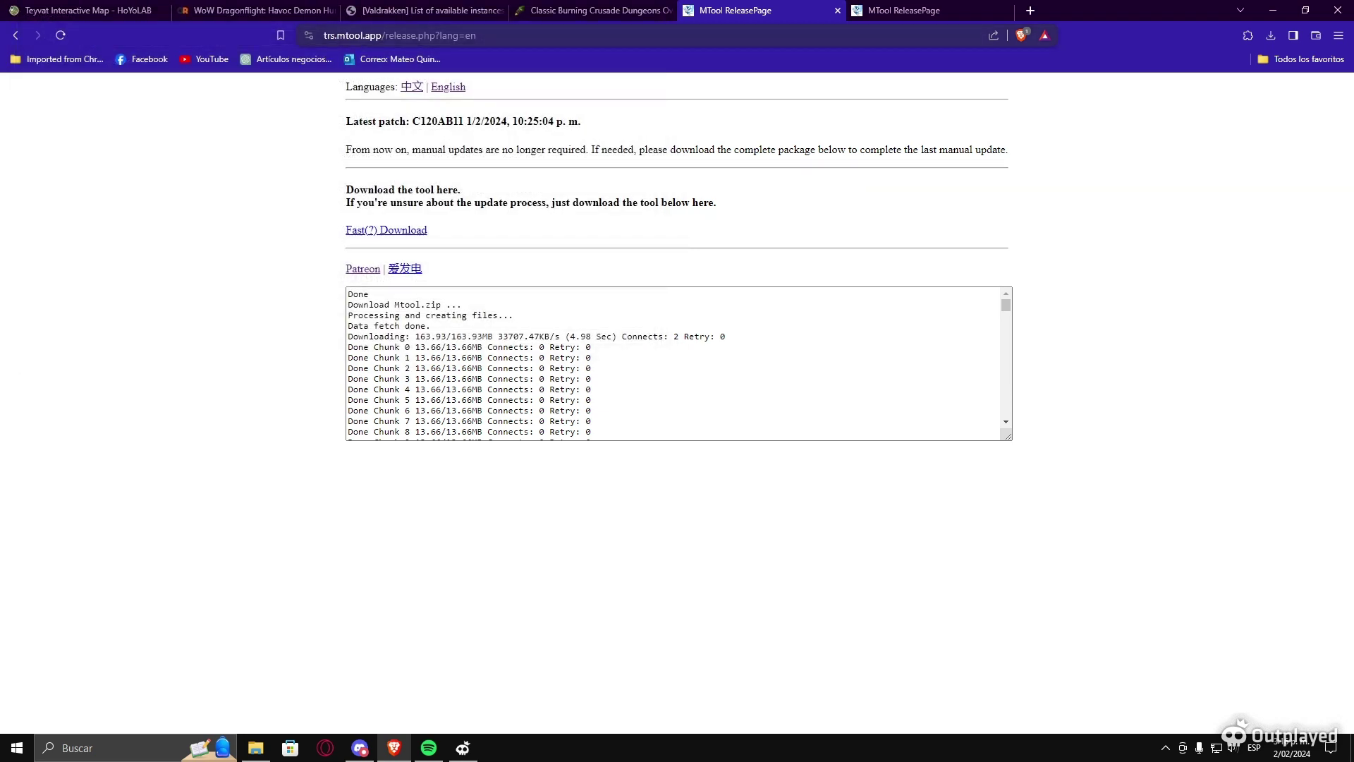
Step: Close the release page tab, minimize the browser and open MTool.zip from the Downloads folder
left_click(837, 10)
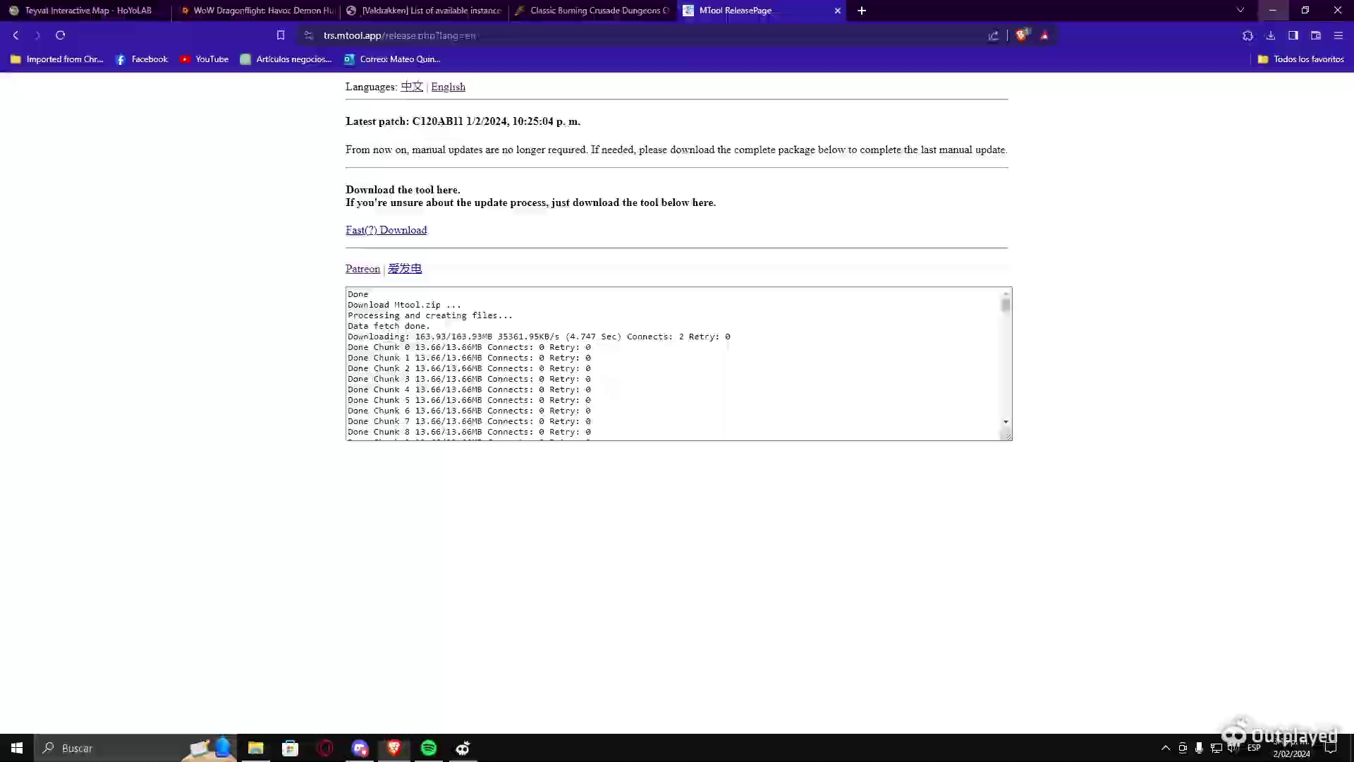
left_click(1273, 10)
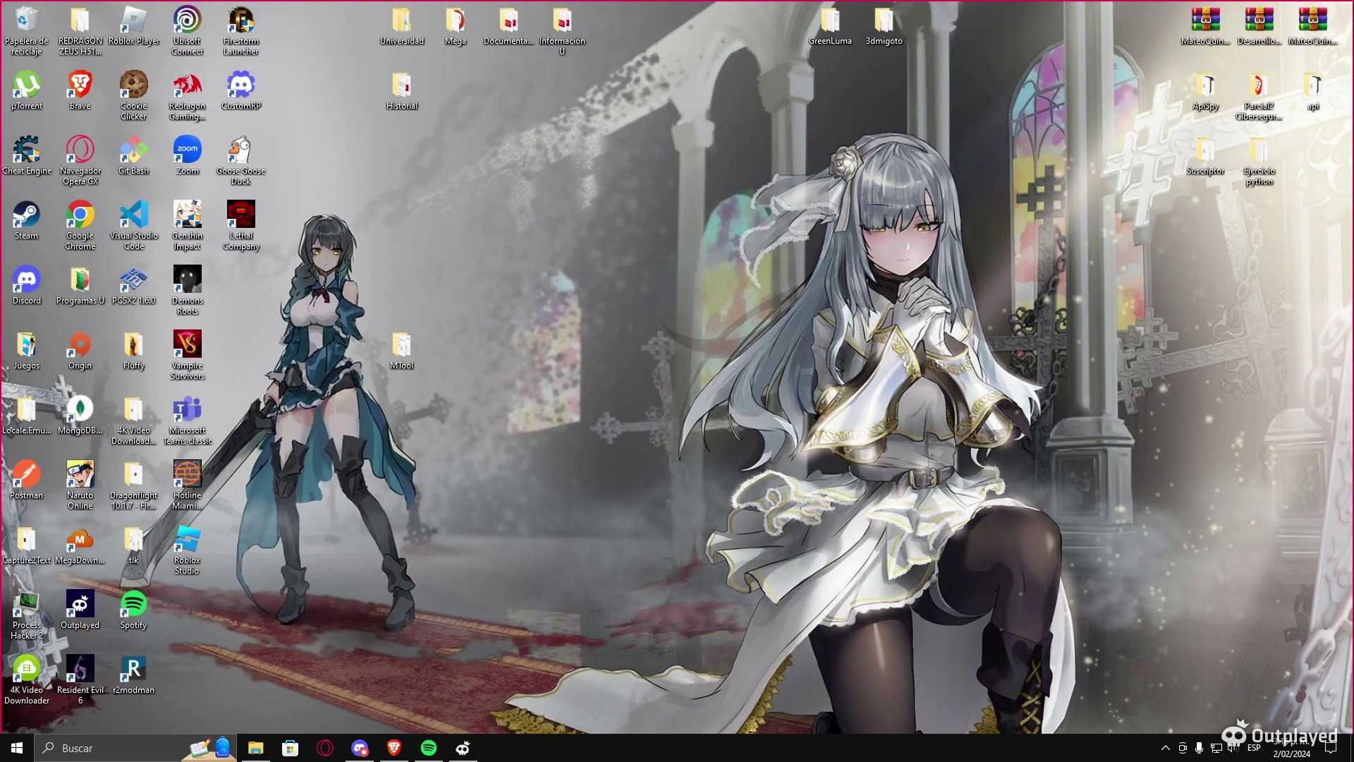
left_click(255, 746)
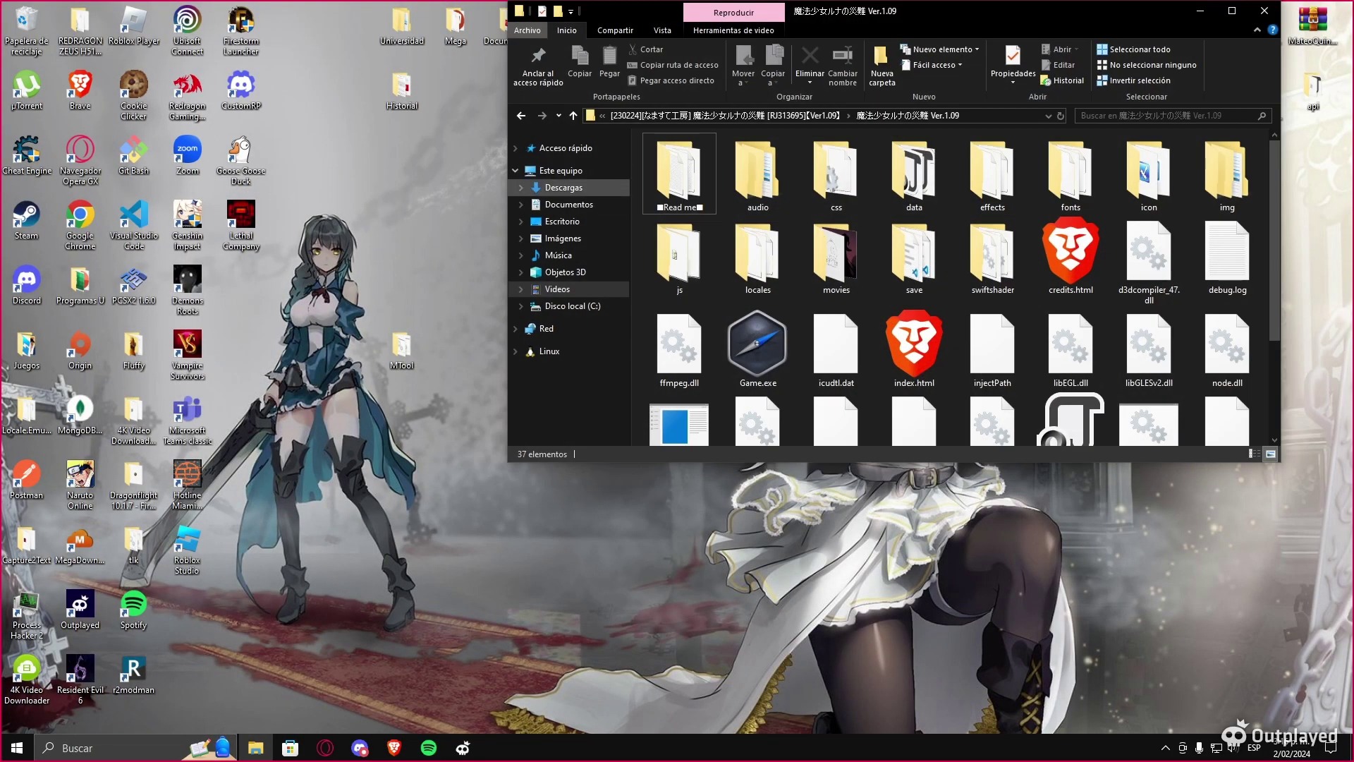
left_click(564, 187)
double_click(663, 177)
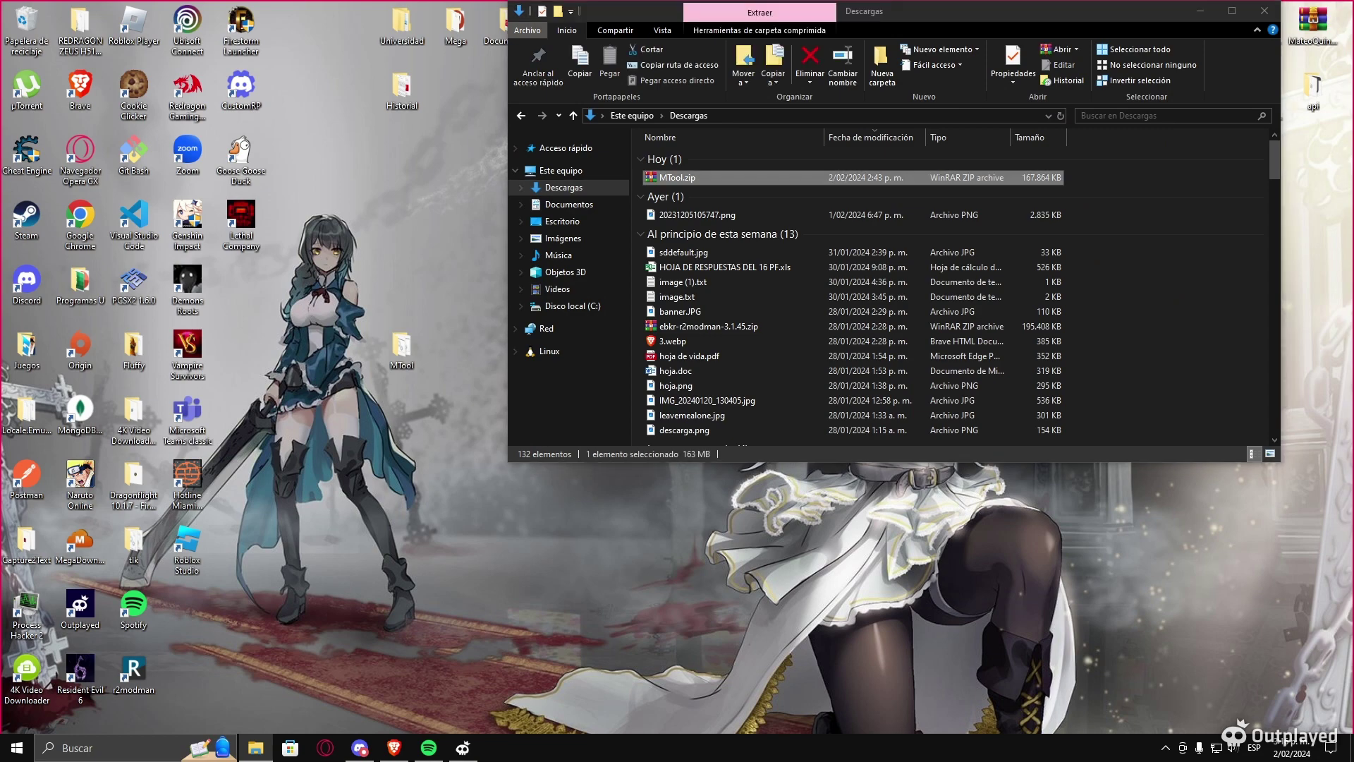
Step: Examine the contents of the MTool folder inside the archive, then close the archive and minimize the Downloads window
left_click(940, 141)
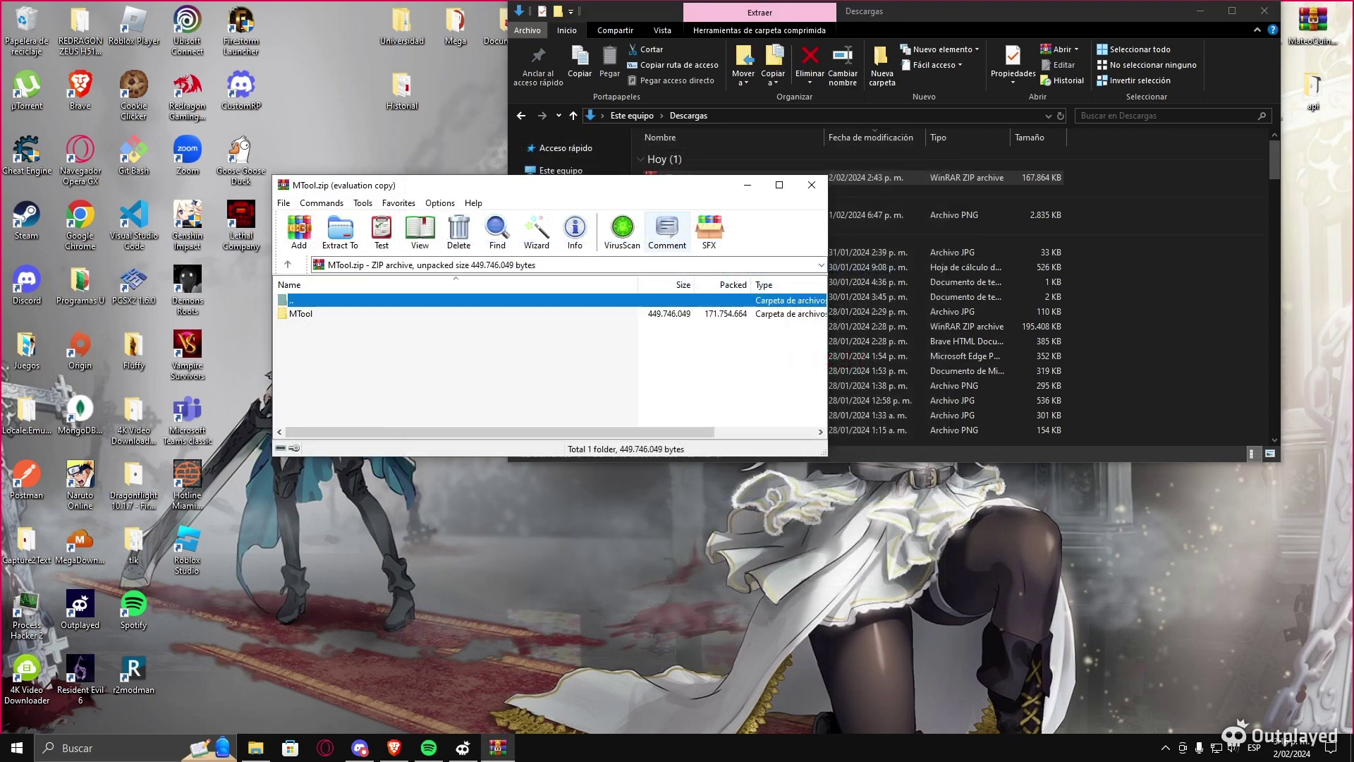
left_click(458, 314)
key("Return")
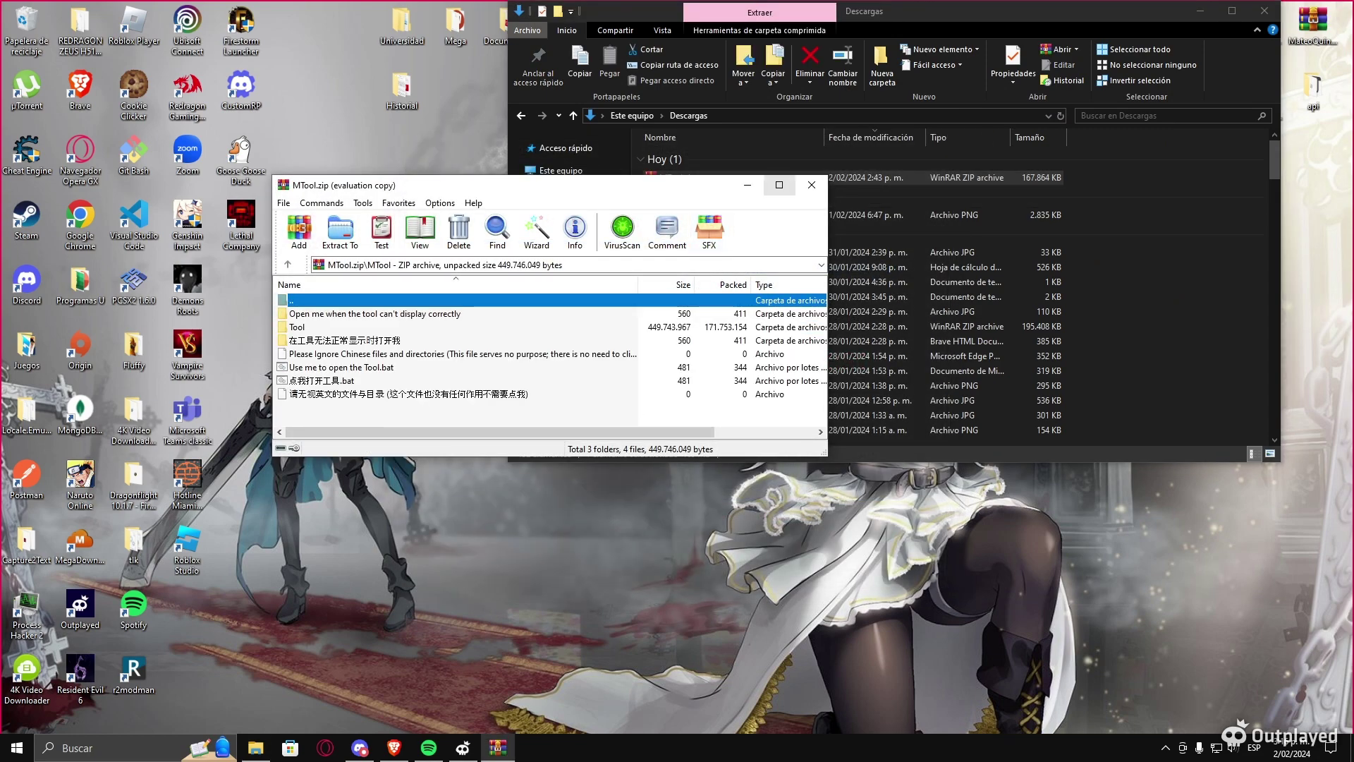
left_click(780, 184)
key("Return")
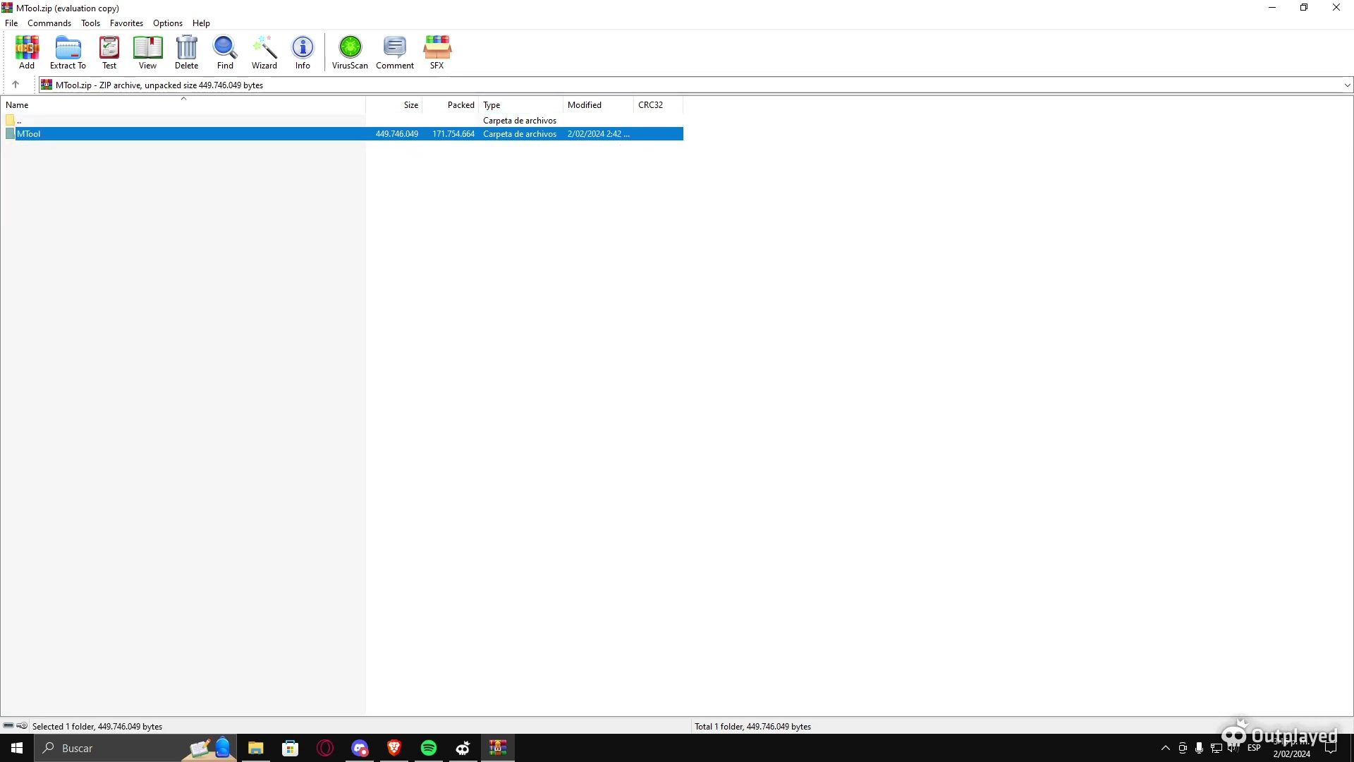
left_click(1335, 7)
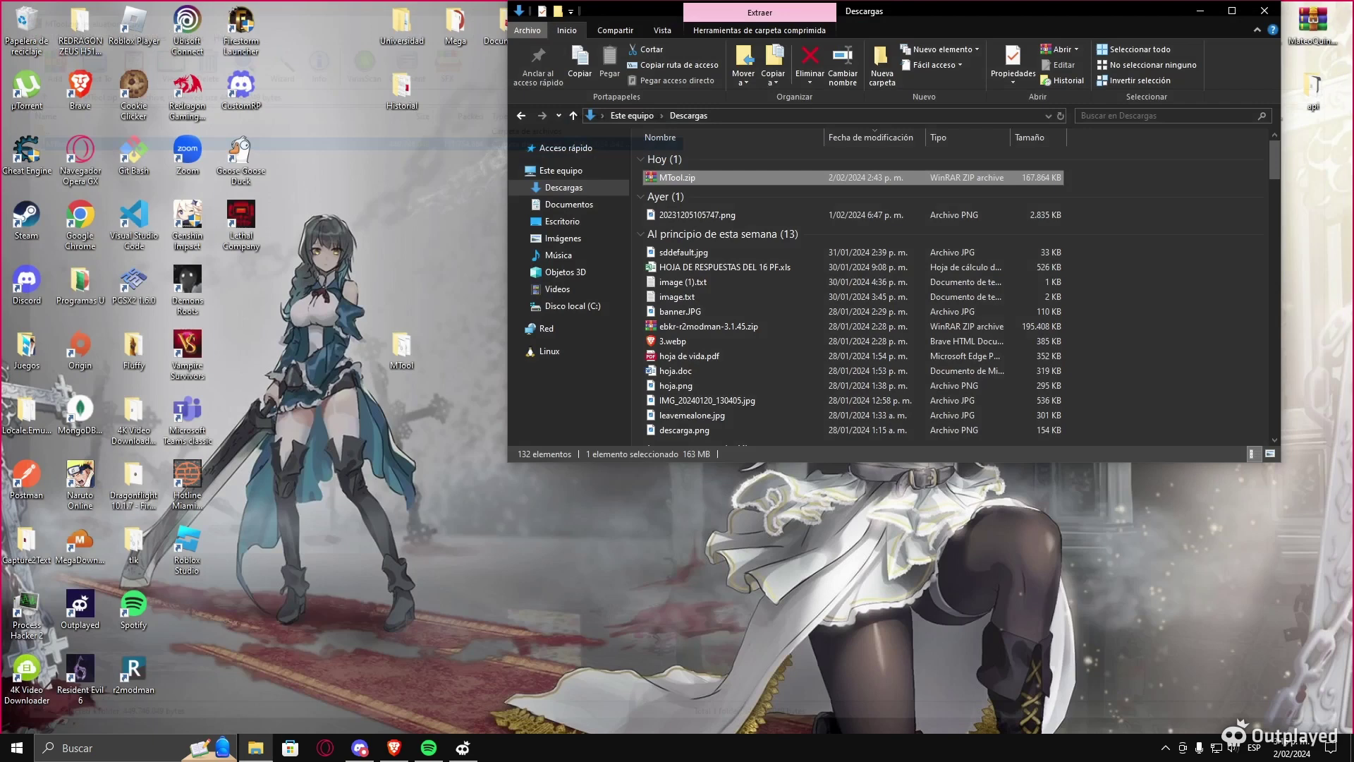
left_click(1194, 7)
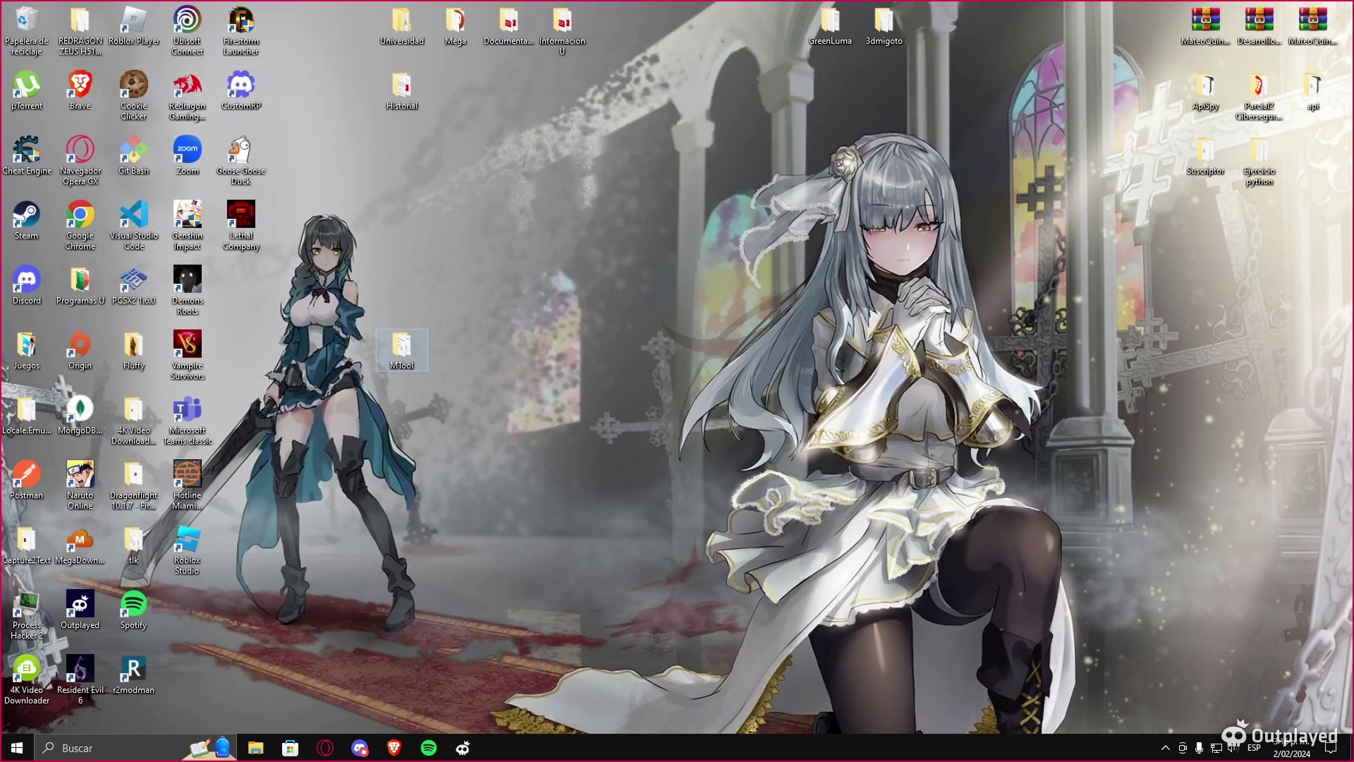
Step: Launch nw.exe from the Tool subfolder of the extracted MTool folder on the desktop
double_click(402, 346)
left_click_drag(709, 347, 694, 160)
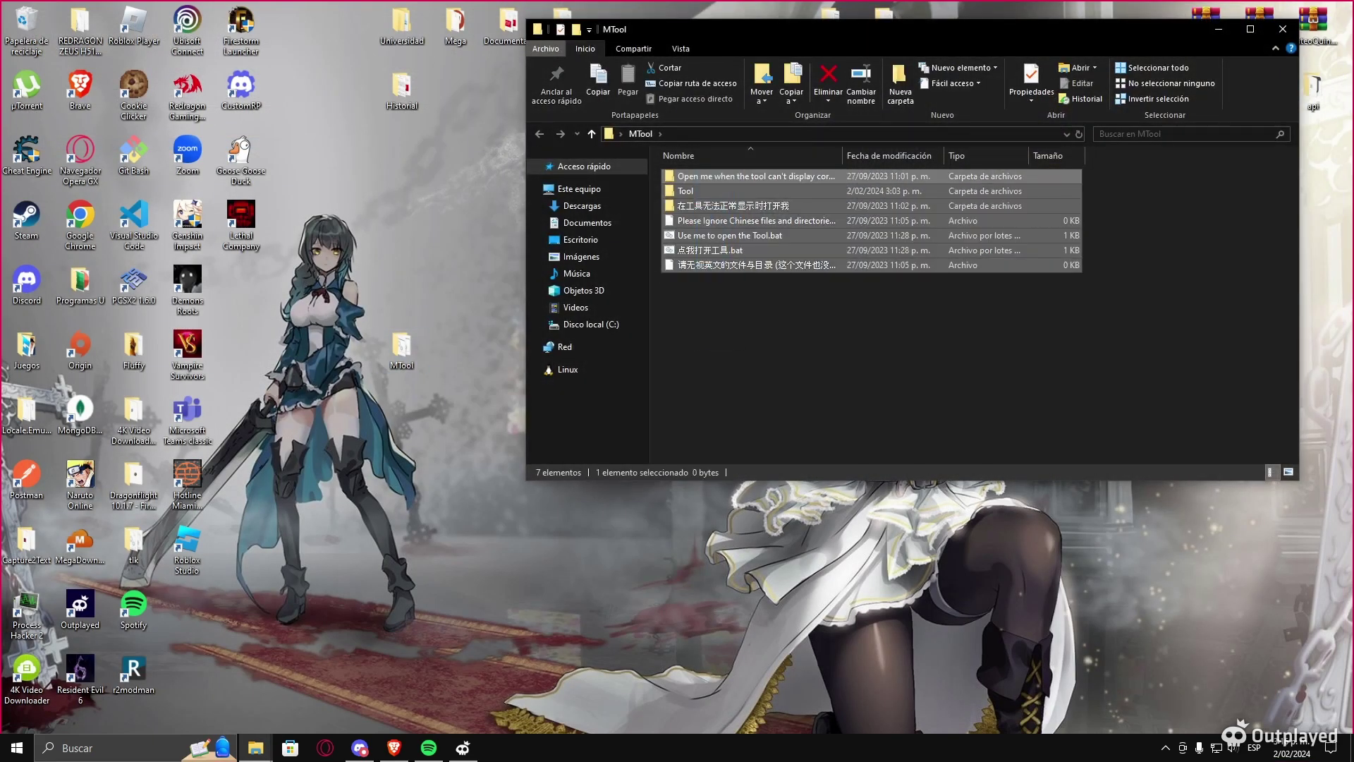
left_click(709, 296)
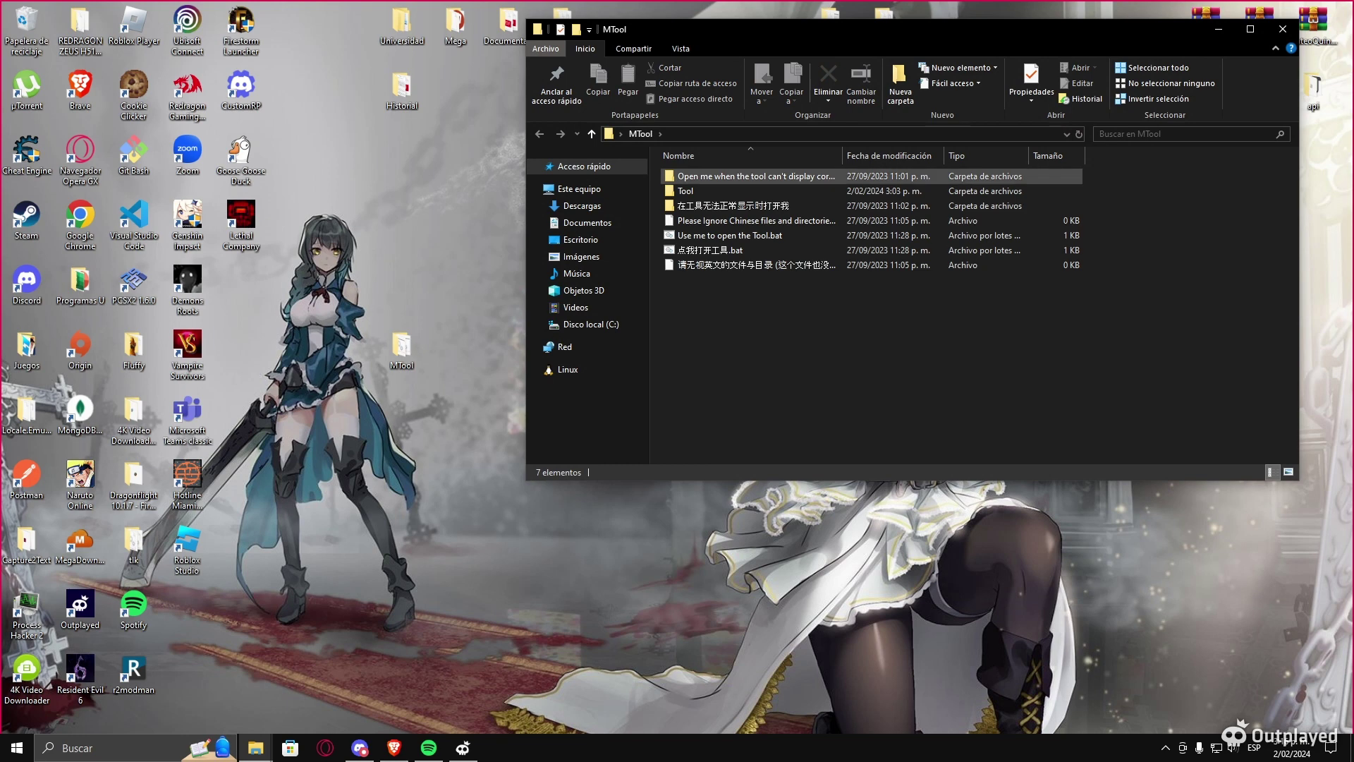
double_click(686, 190)
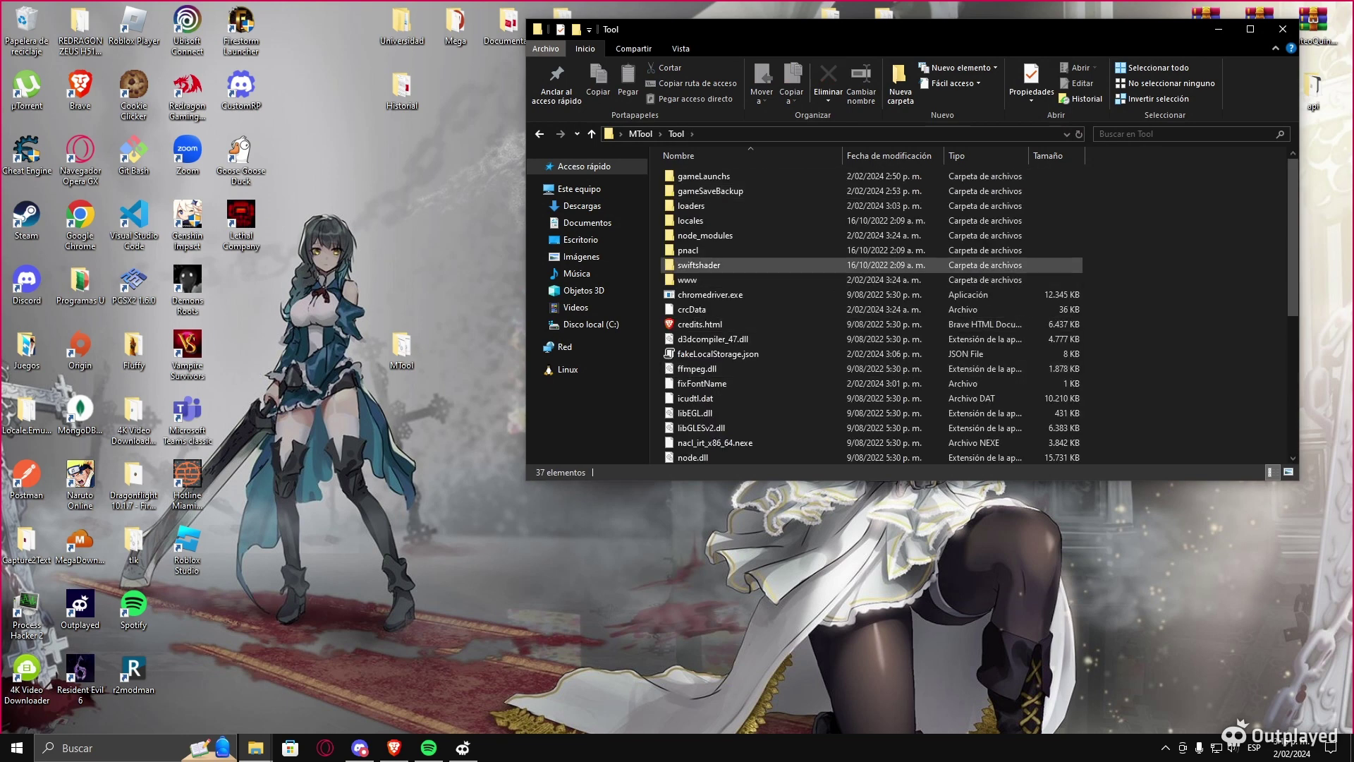
scroll(705, 265, "down", 6)
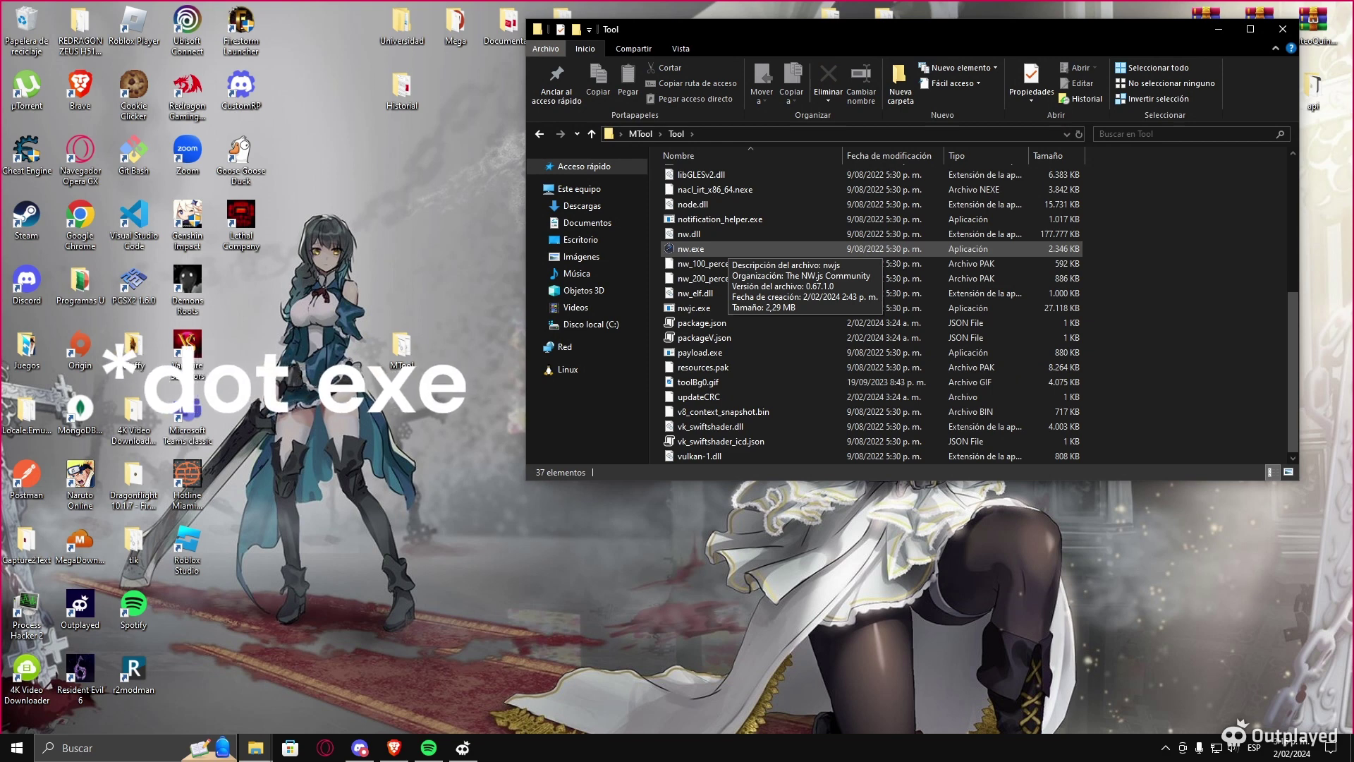
double_click(712, 248)
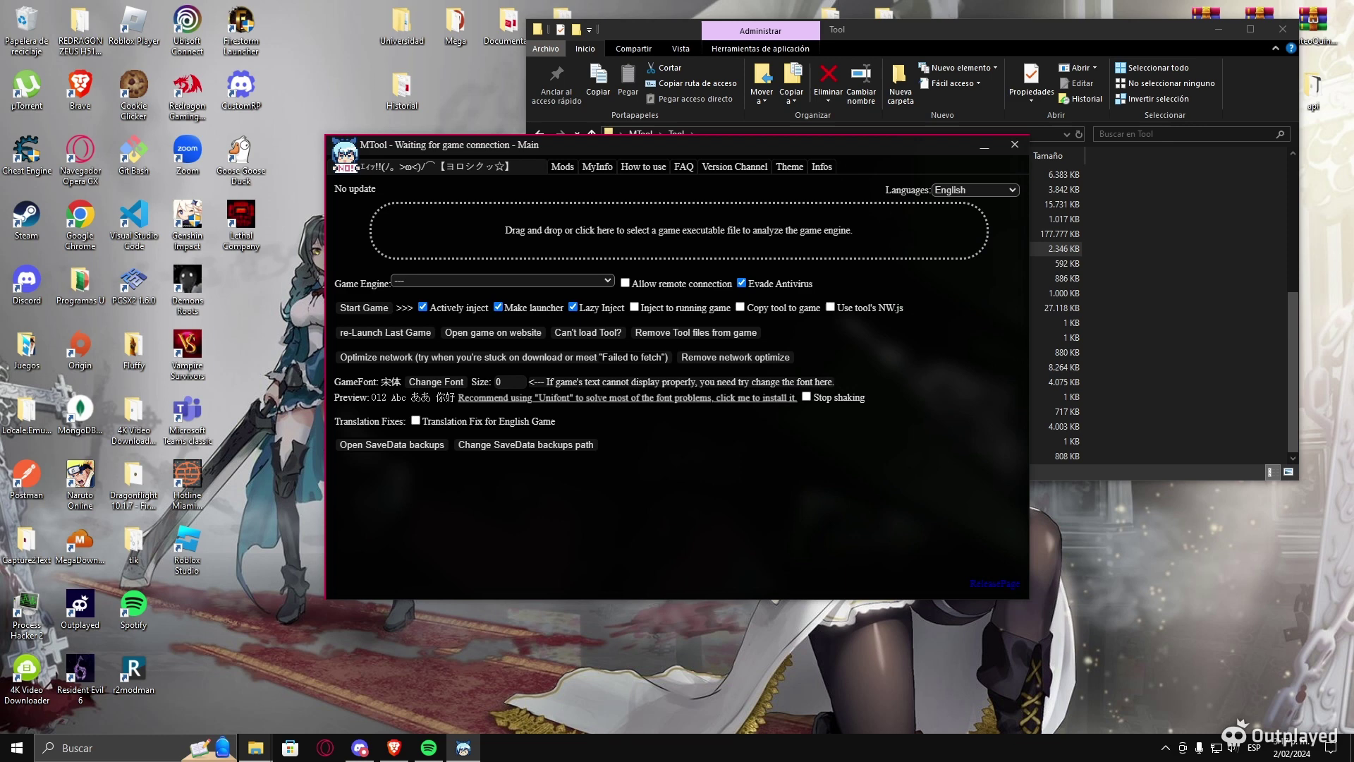
Step: Bring forward the Downloads file window and return it to the 魔法少女ルナの災難 Ver.1.09 game folder
mouse_move(255, 747)
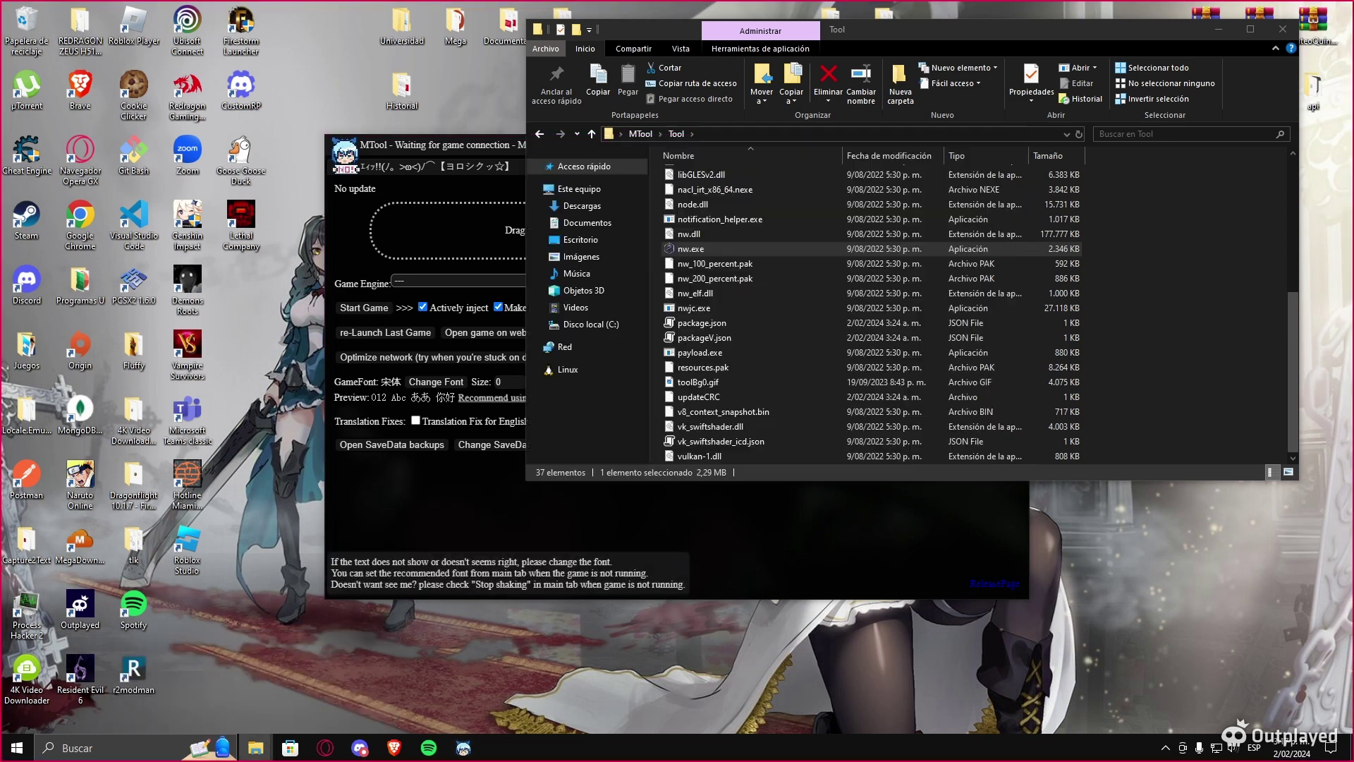
left_click(325, 678)
left_click(255, 748)
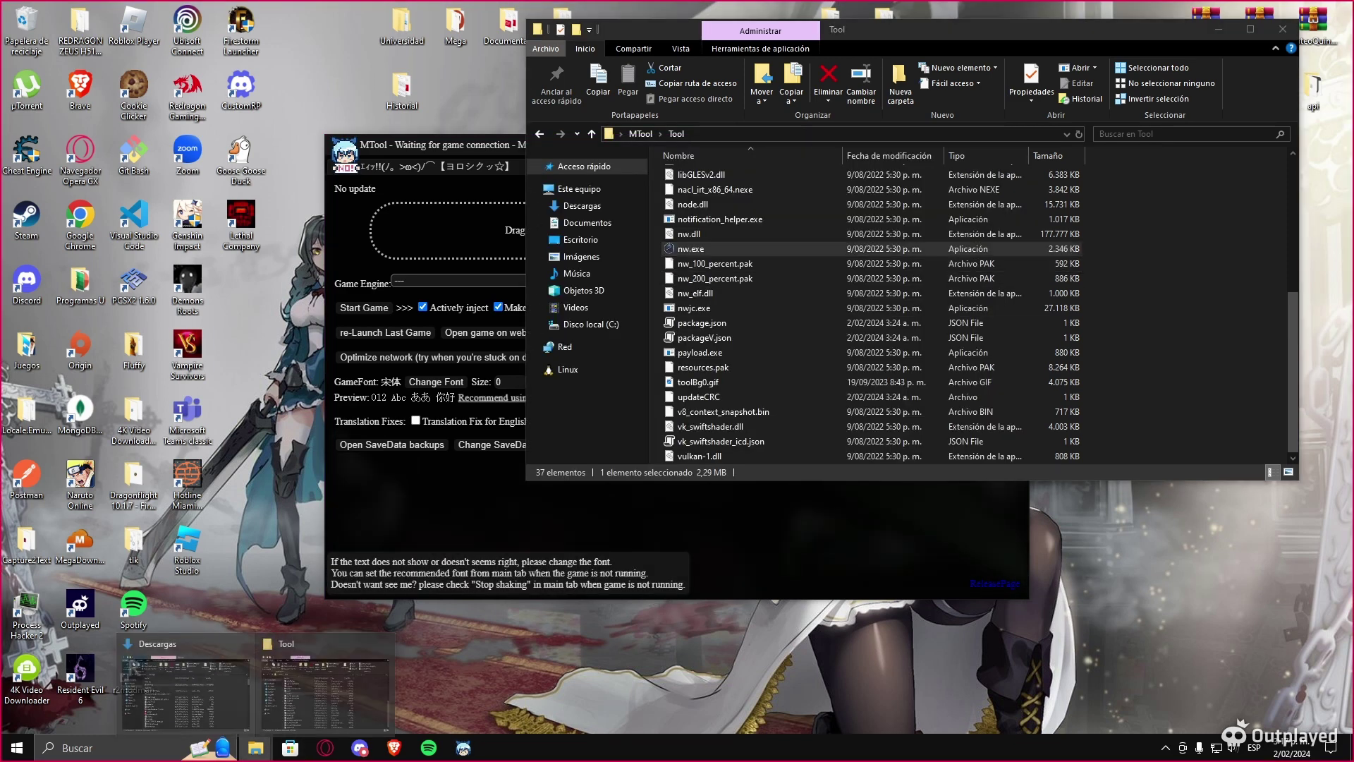
left_click(186, 679)
key("alt+Left")
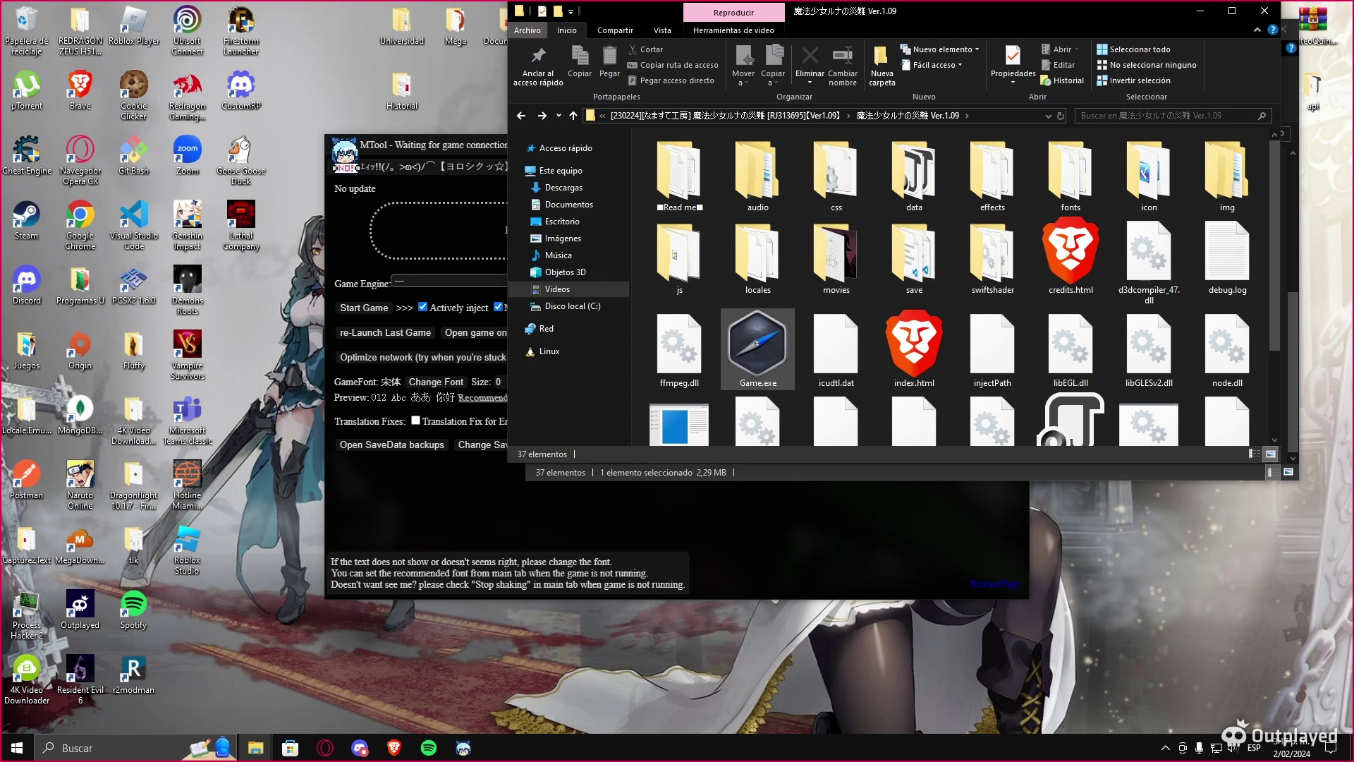
left_click(995, 527)
left_click(677, 231)
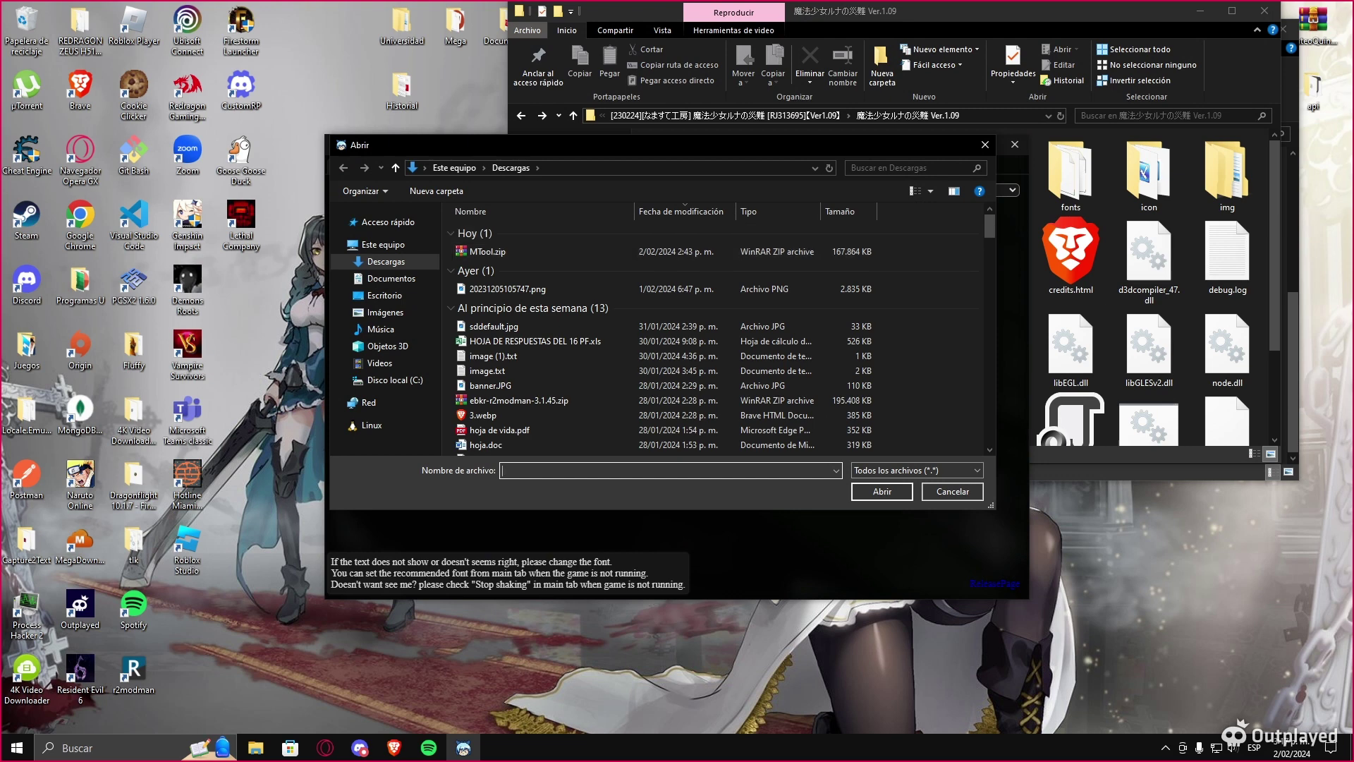
left_click(985, 145)
left_click(1070, 174)
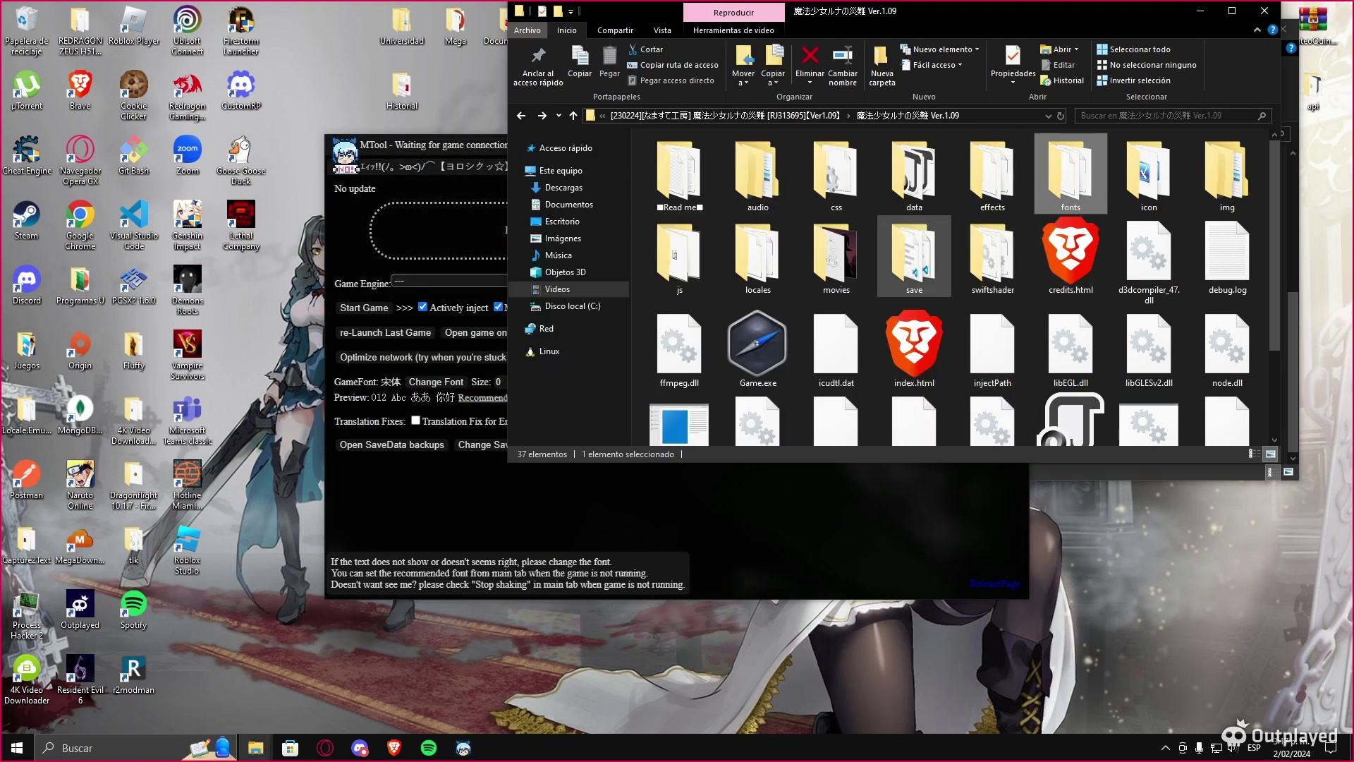
Step: Load Game.exe into MTool with the V8 64Bit: RPG Maker MV/MZ | TyranoBuilder engine and start the game
left_click_drag(757, 345, 451, 236)
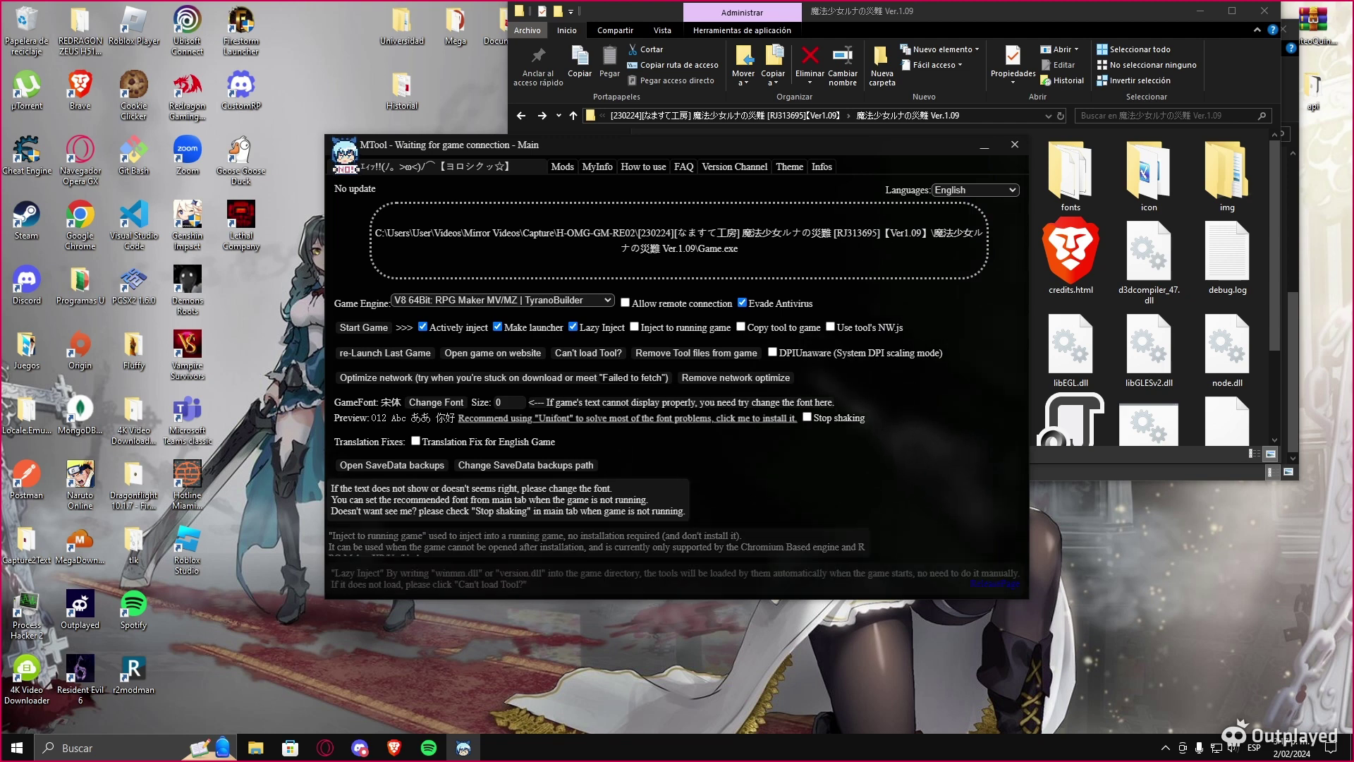
left_click(502, 299)
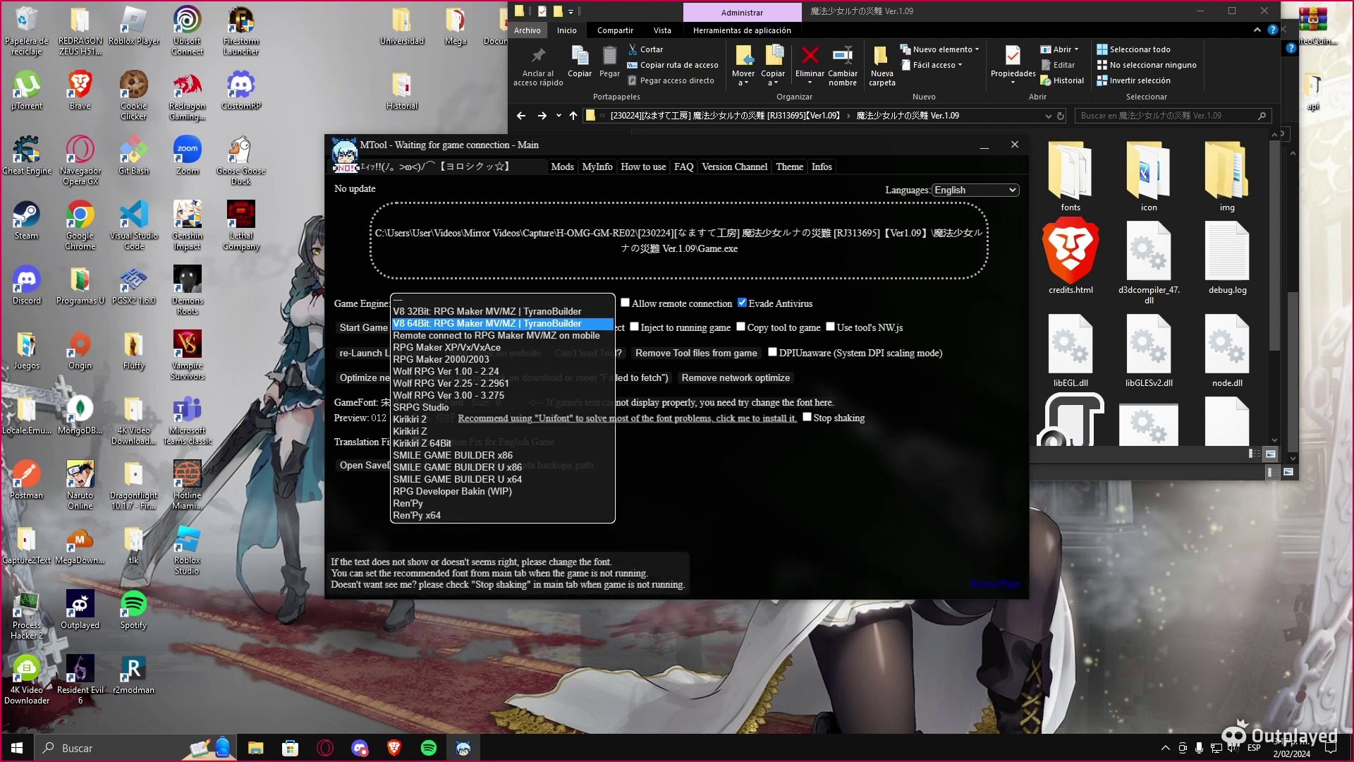
left_click(486, 323)
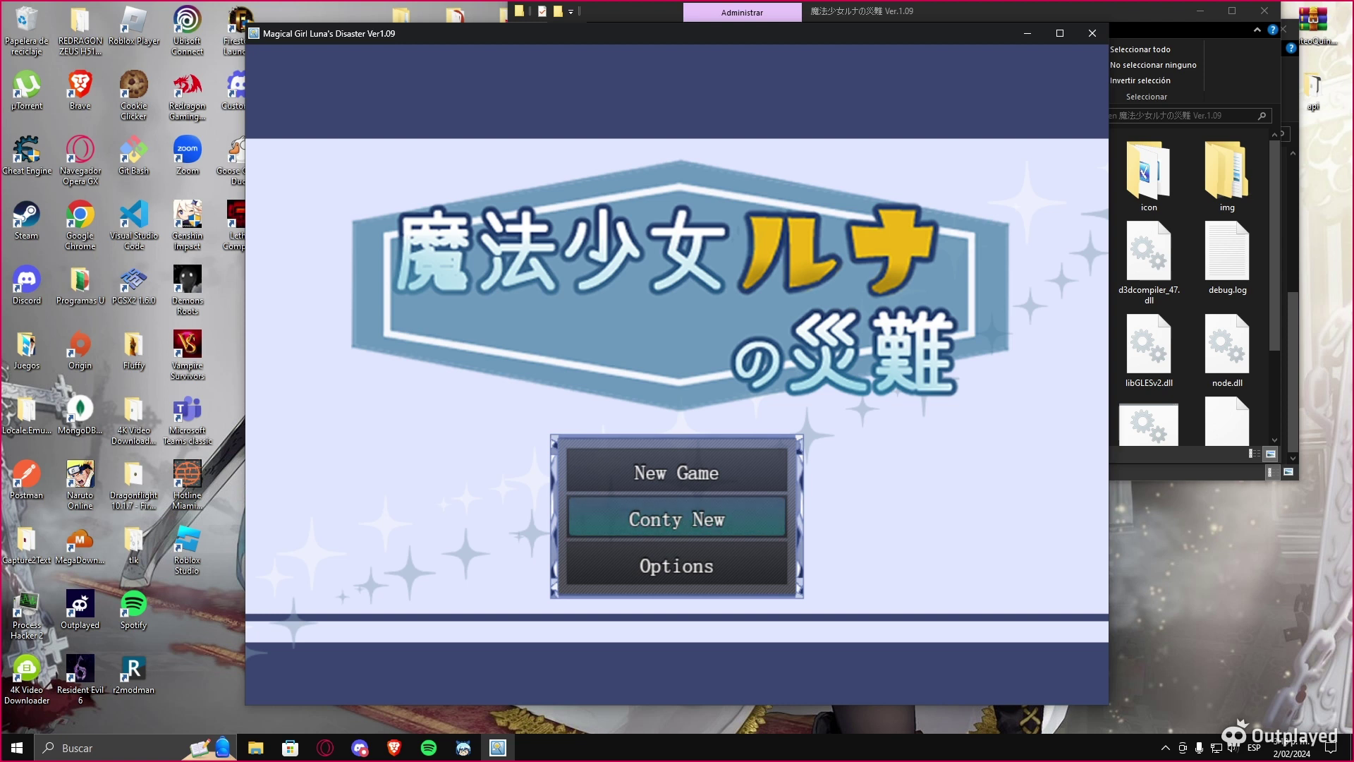
Step: Load the File 1 save (Forest 2-3) from the title screen and open the in-game menu
key("Return")
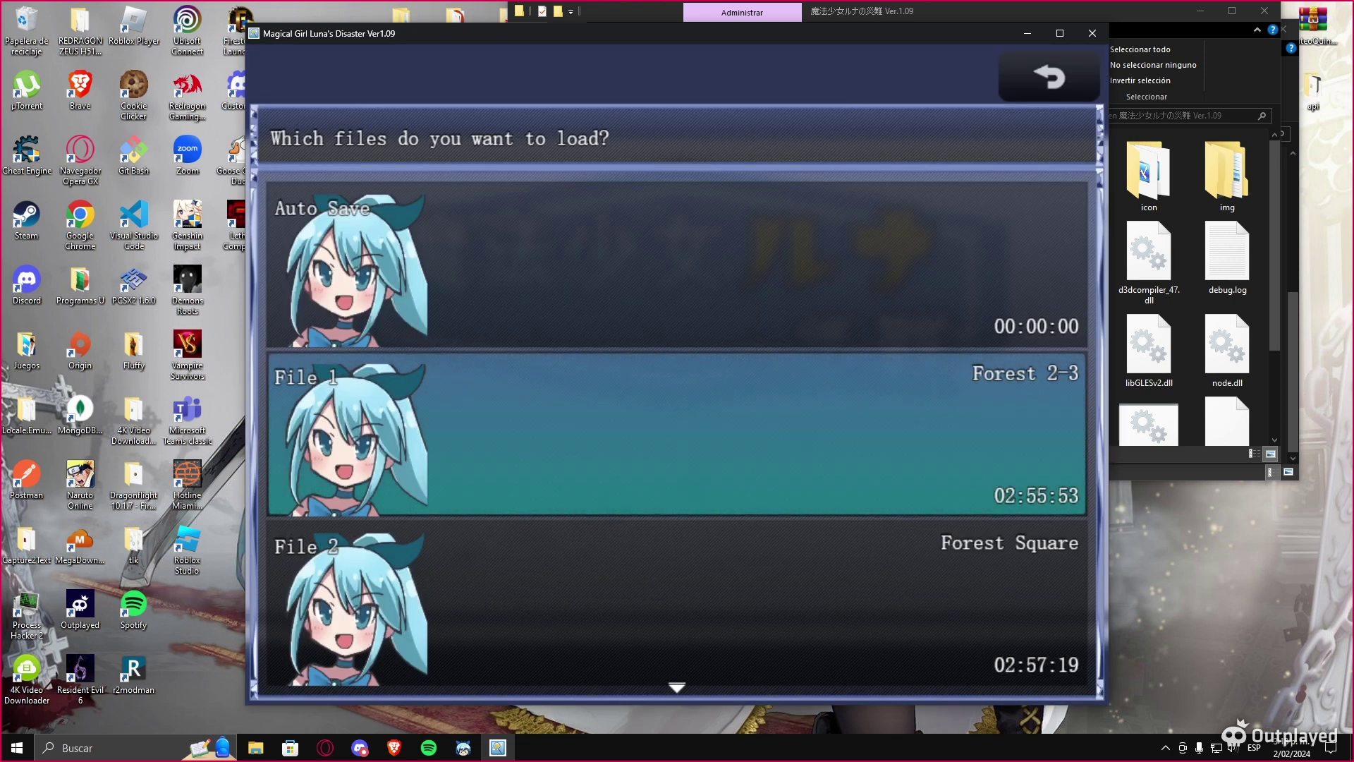
key("Return")
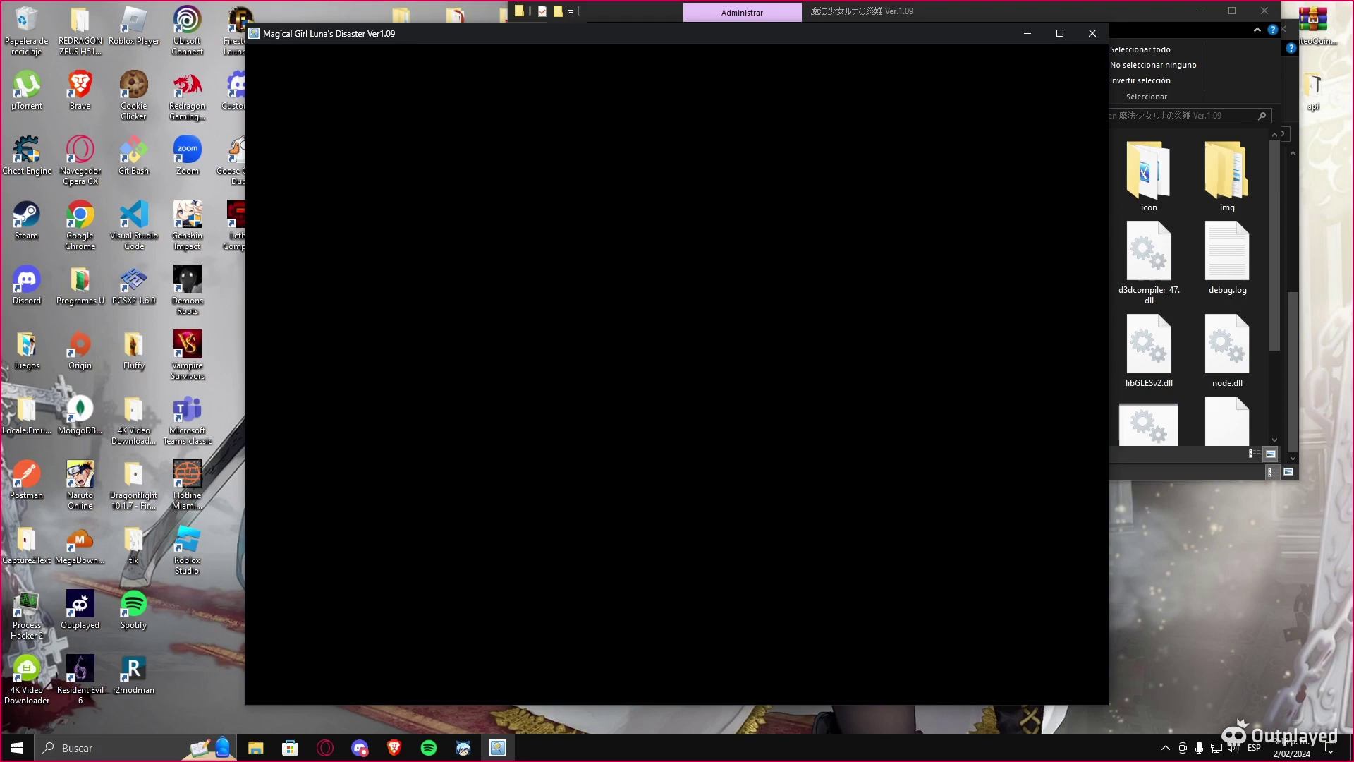
key("Escape")
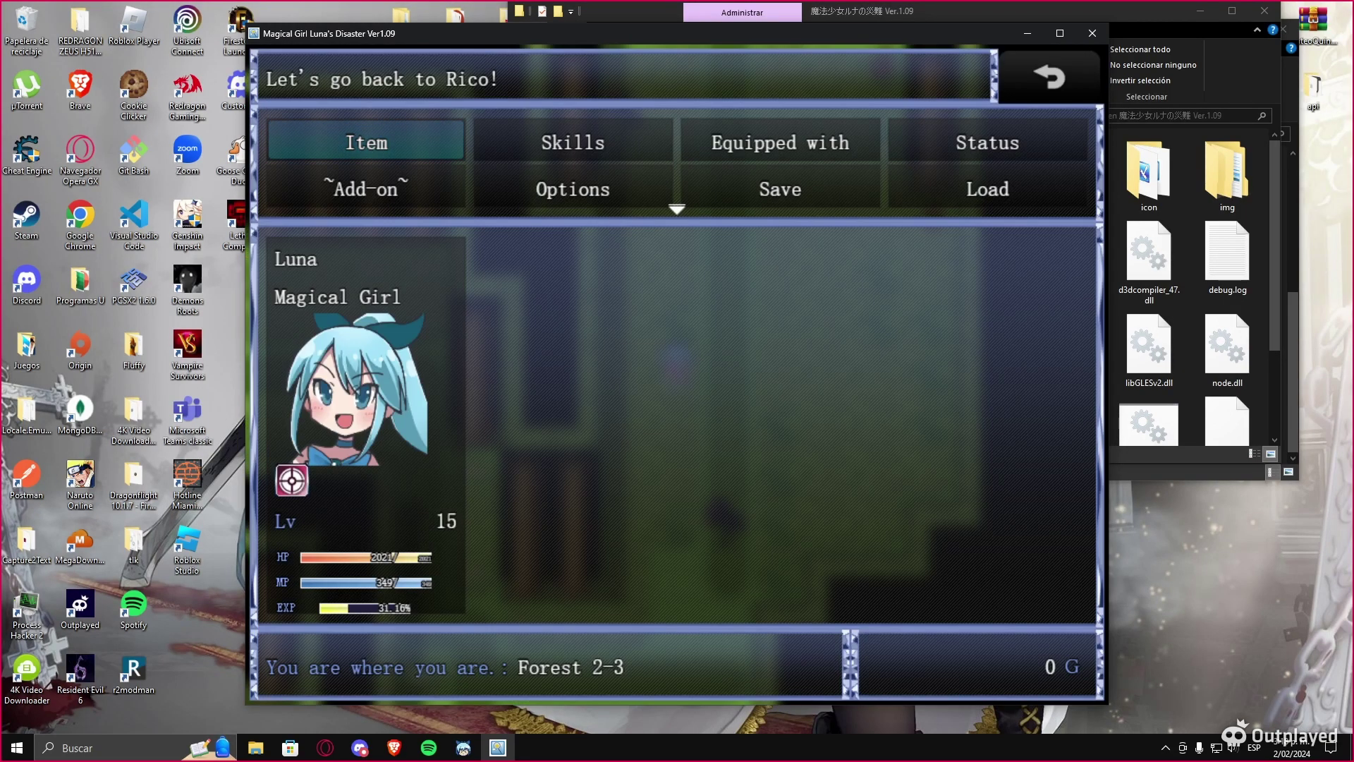
Step: Mute nwjs in the Windows volume mixer and return to the game window
mouse_move(1216, 711)
left_mouse_down()
mouse_move(1236, 711)
mouse_move(1213, 711)
left_mouse_up()
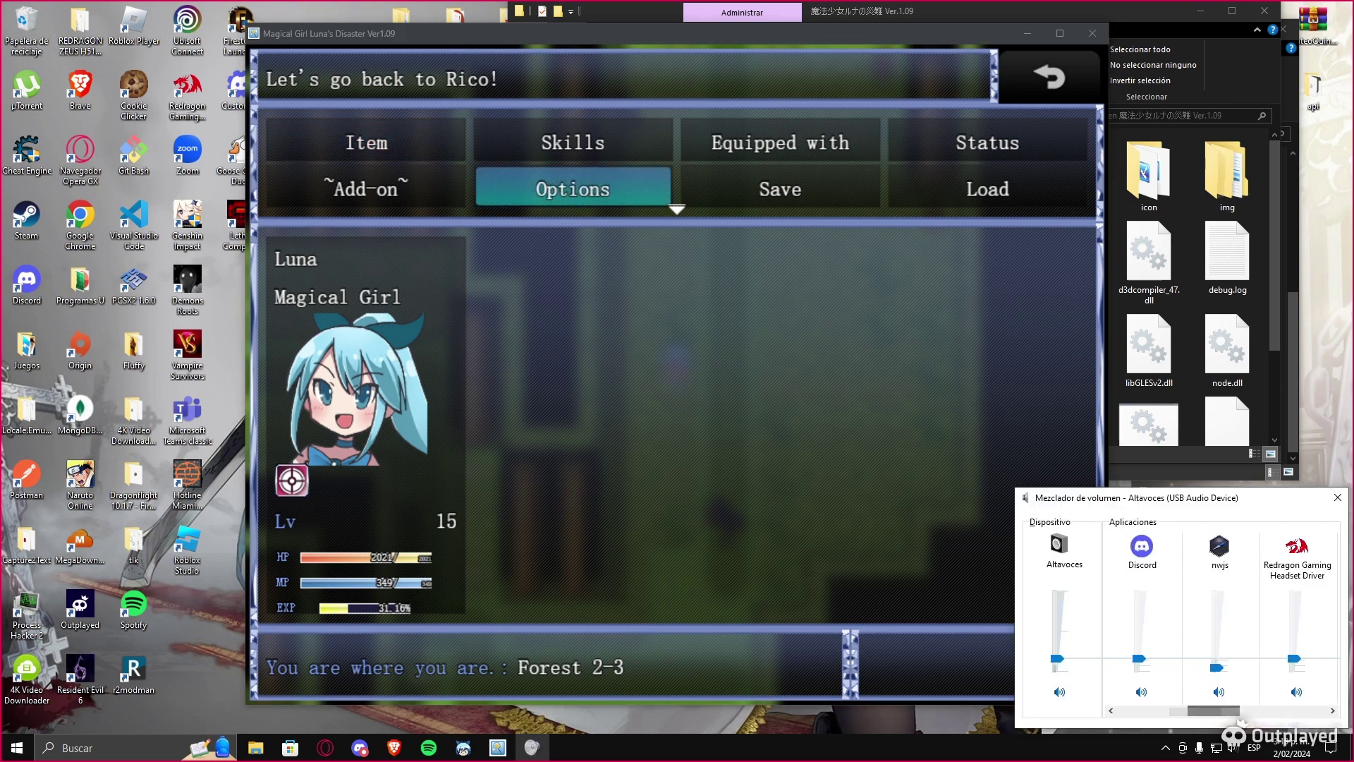
left_click(1218, 692)
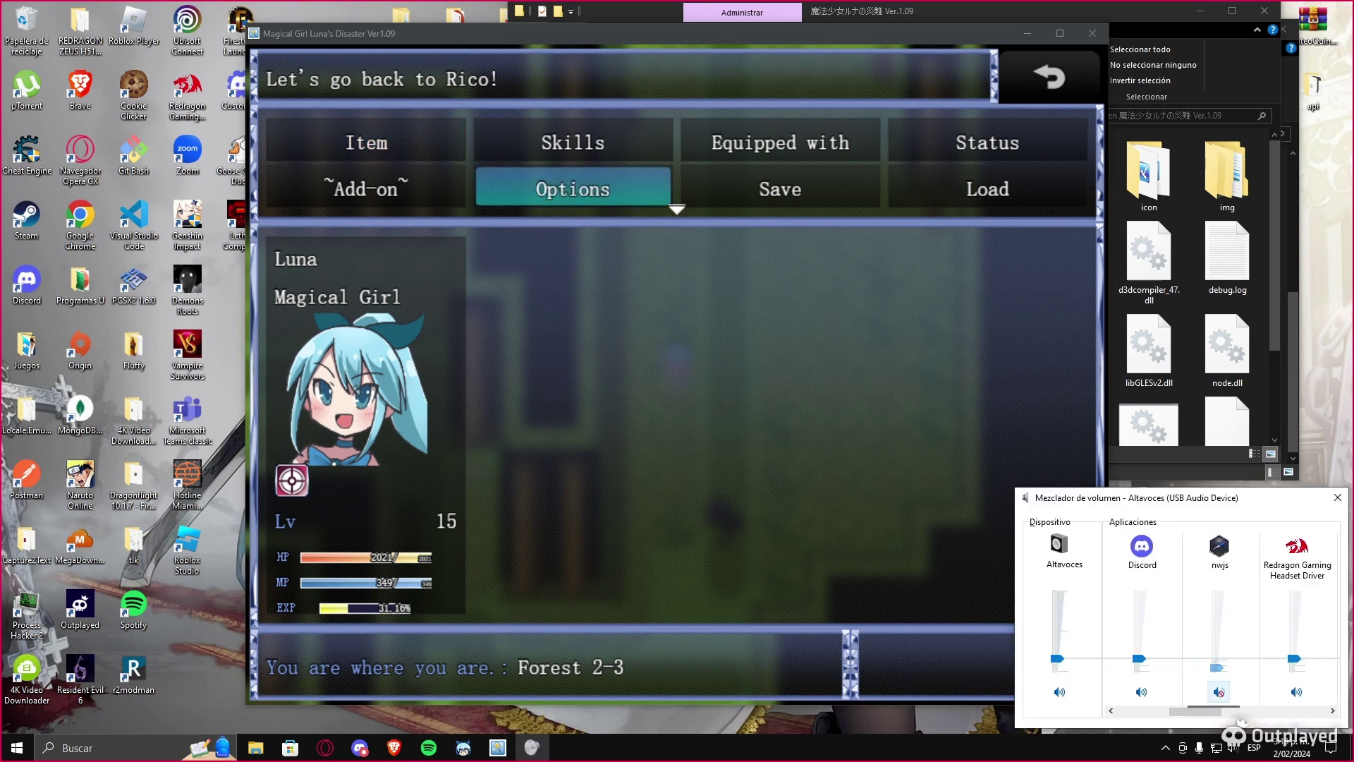
key("alt+Tab")
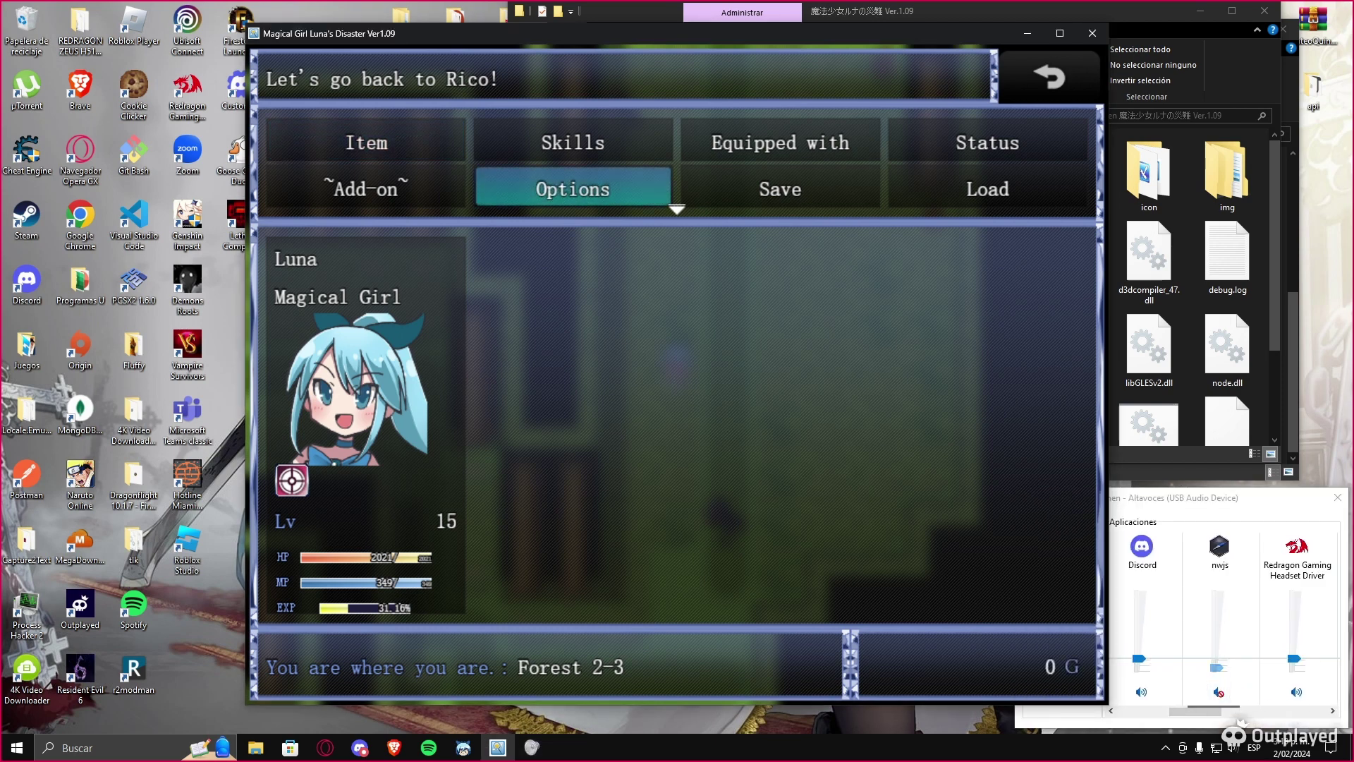
Step: Look through the upper entries of the in-game menu and minimize the game to return to MTool's main window
key("Up")
key("Right")
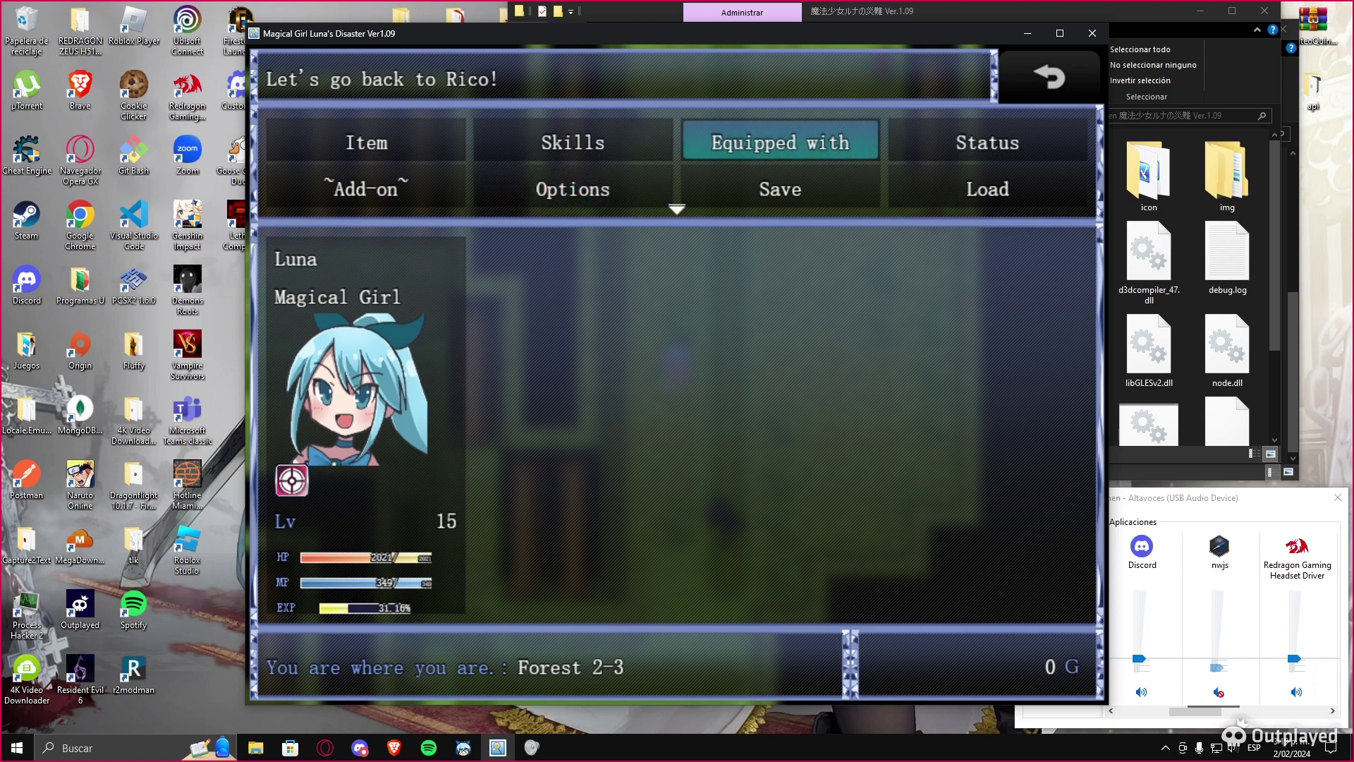
key("Right")
left_click(1026, 33)
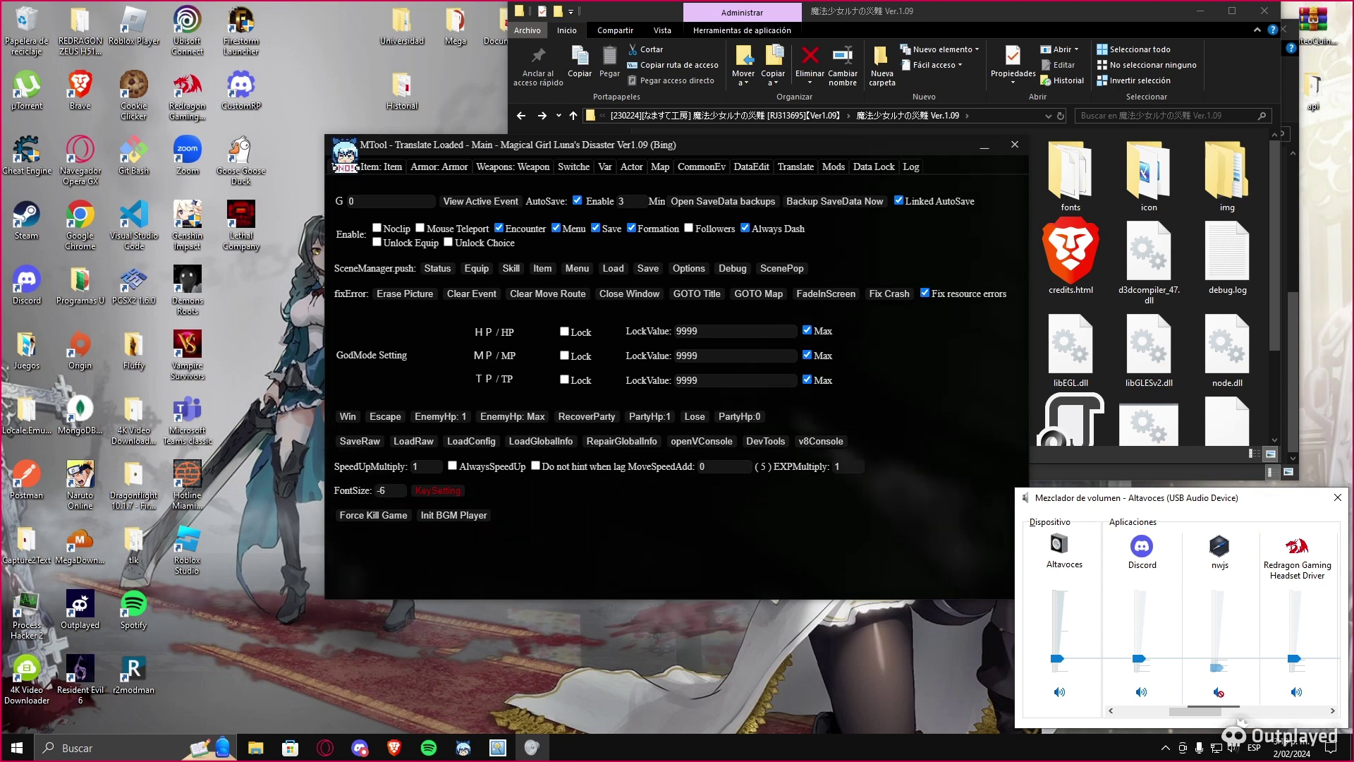
Step: Open the translation settings, keep en-US(English) as the target language, and view the available translation engines without changing Bing
left_click(795, 166)
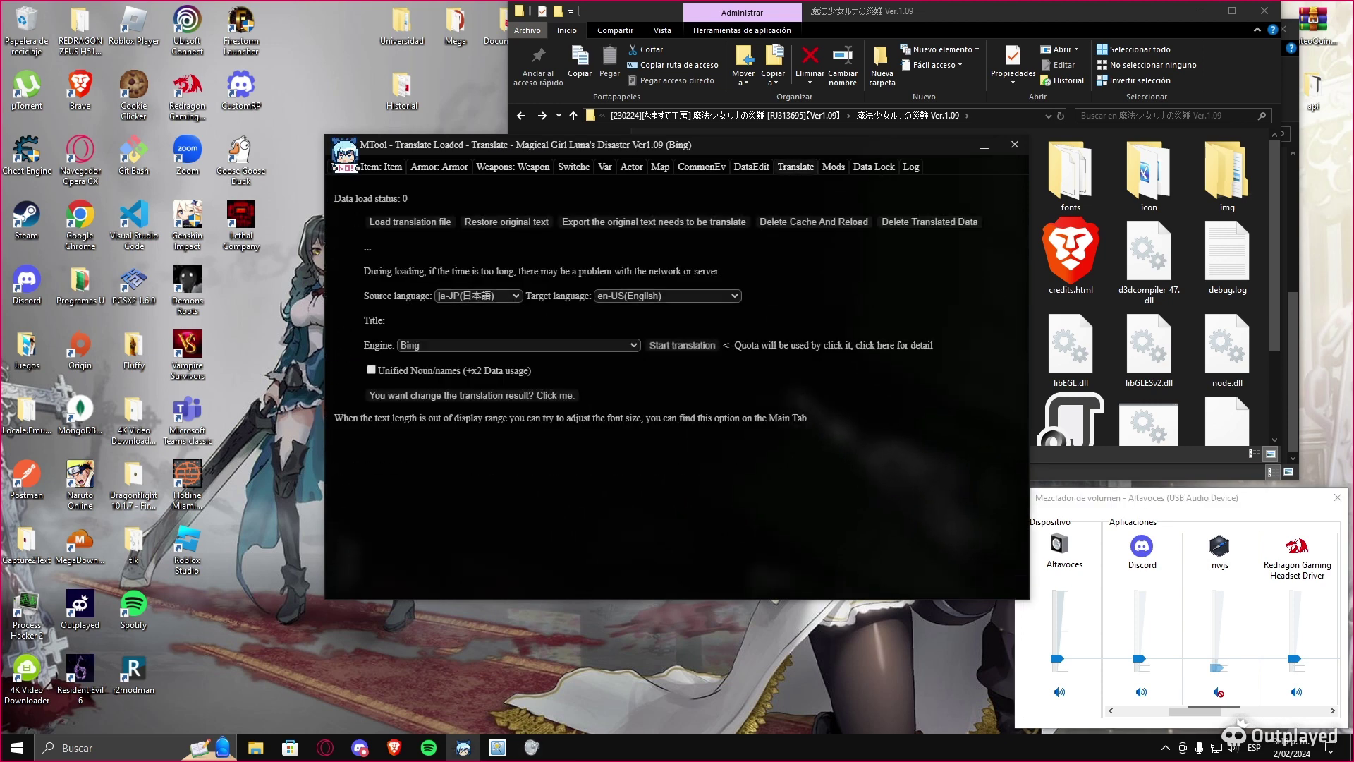
left_click(667, 296)
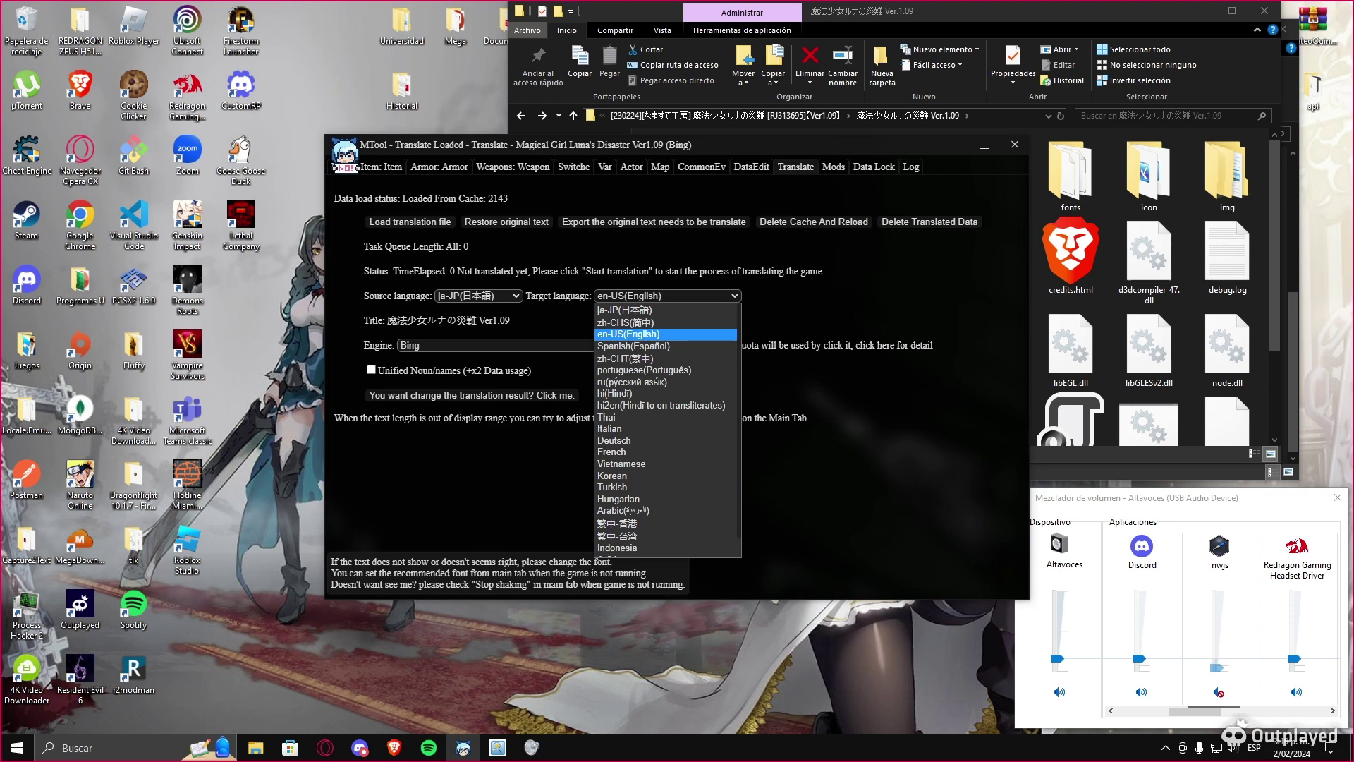
left_click(665, 333)
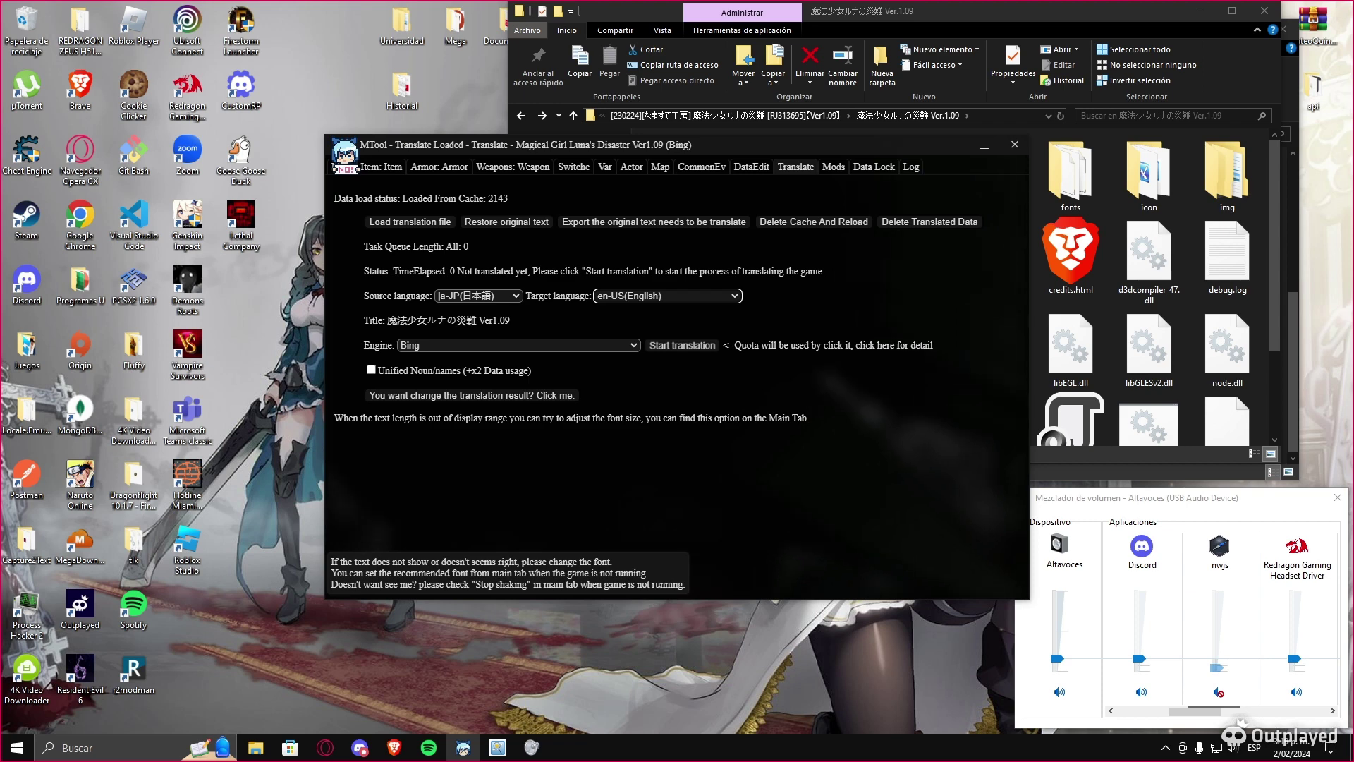
left_click(518, 345)
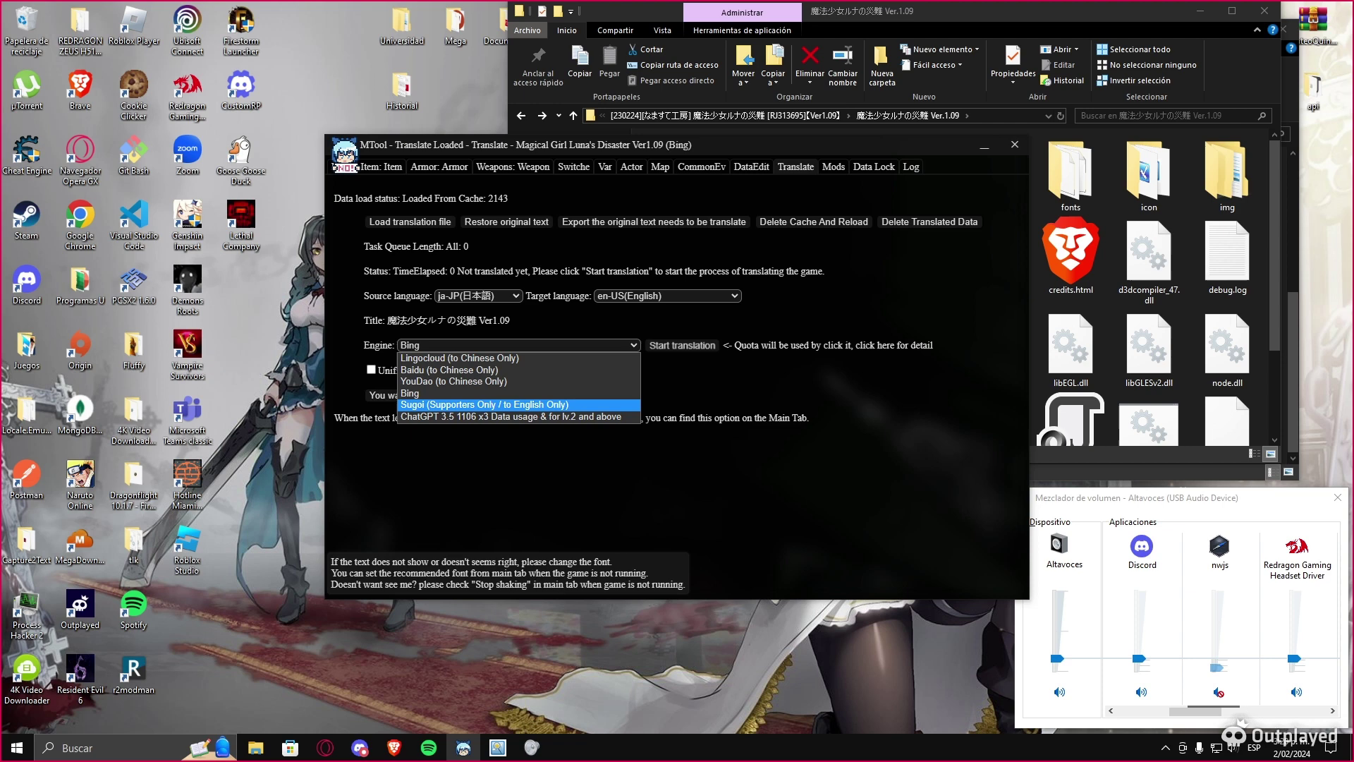
key("Escape")
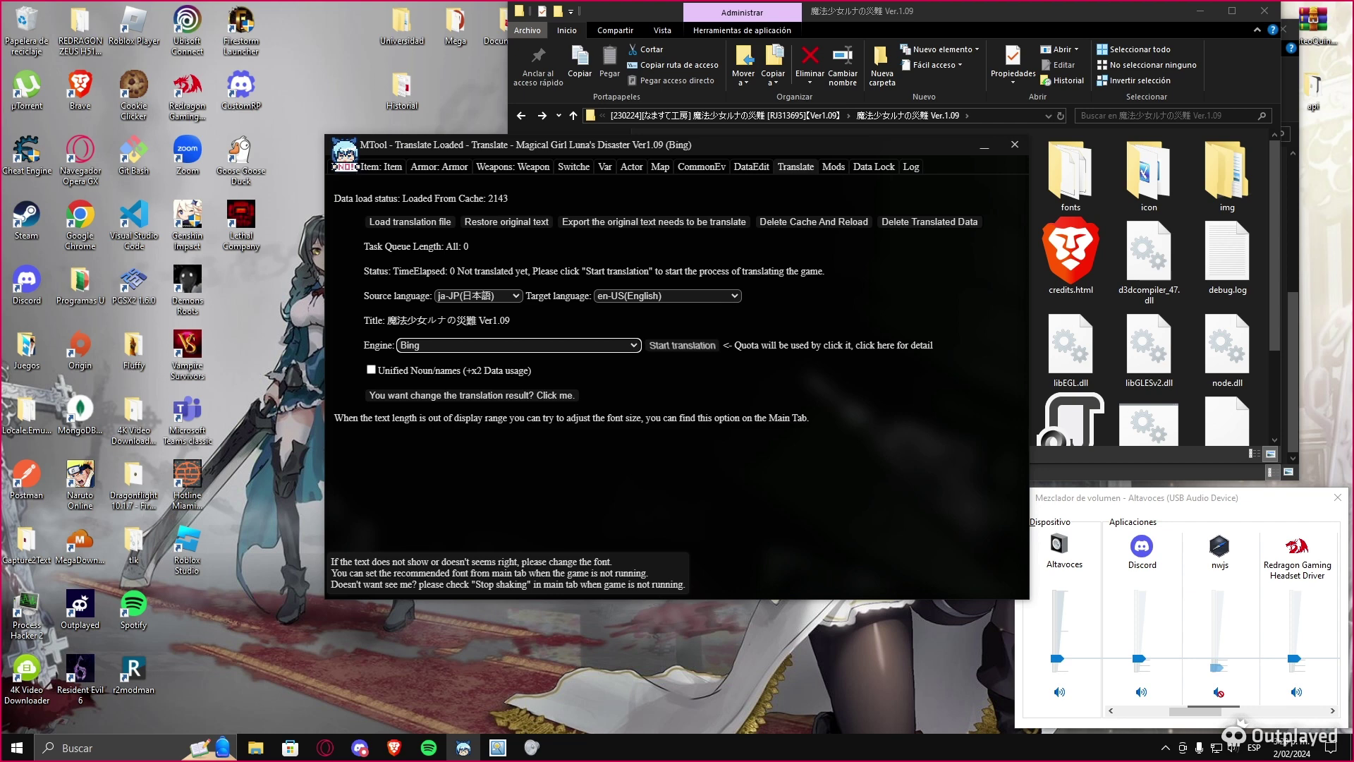
Step: Raise the game's gold (G) to 99999999, check it in the in-game menu, and return to MTool's main settings
left_click(344, 166)
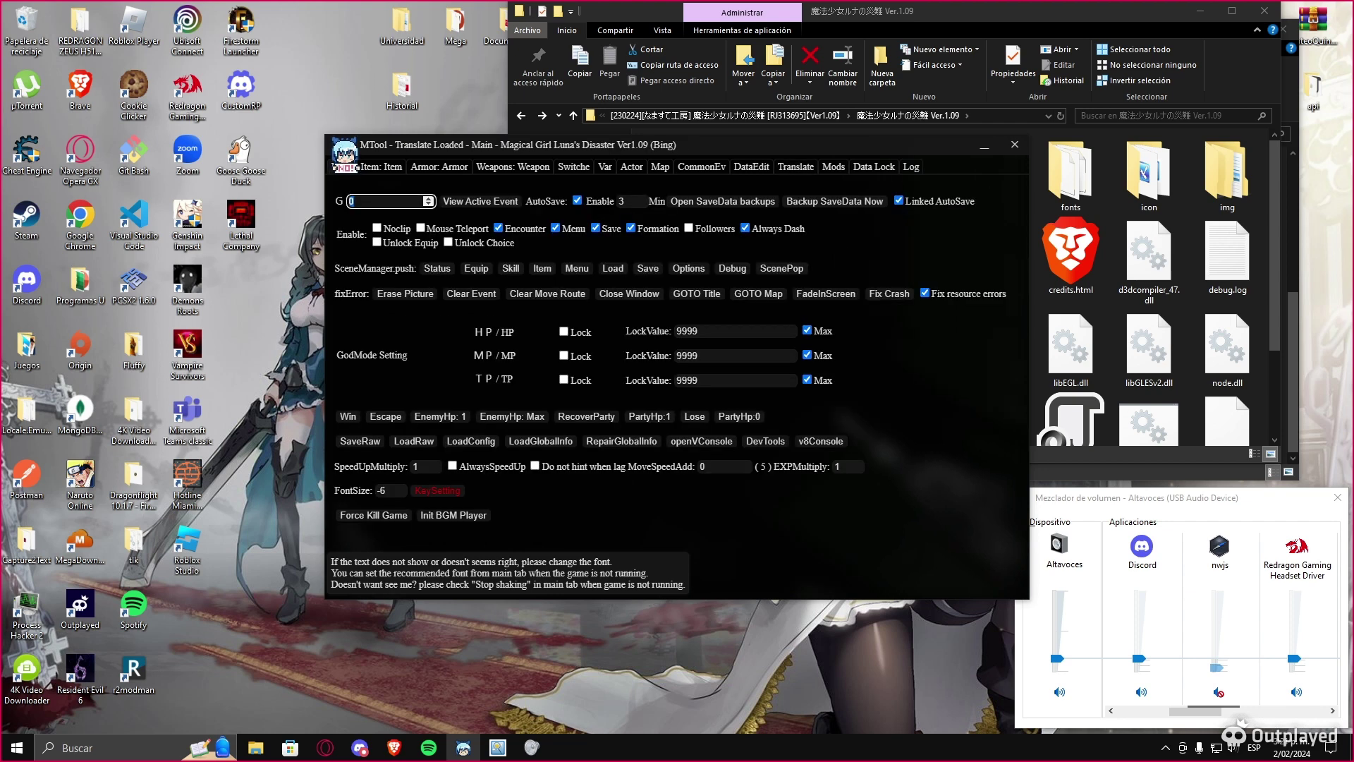
left_click(355, 201)
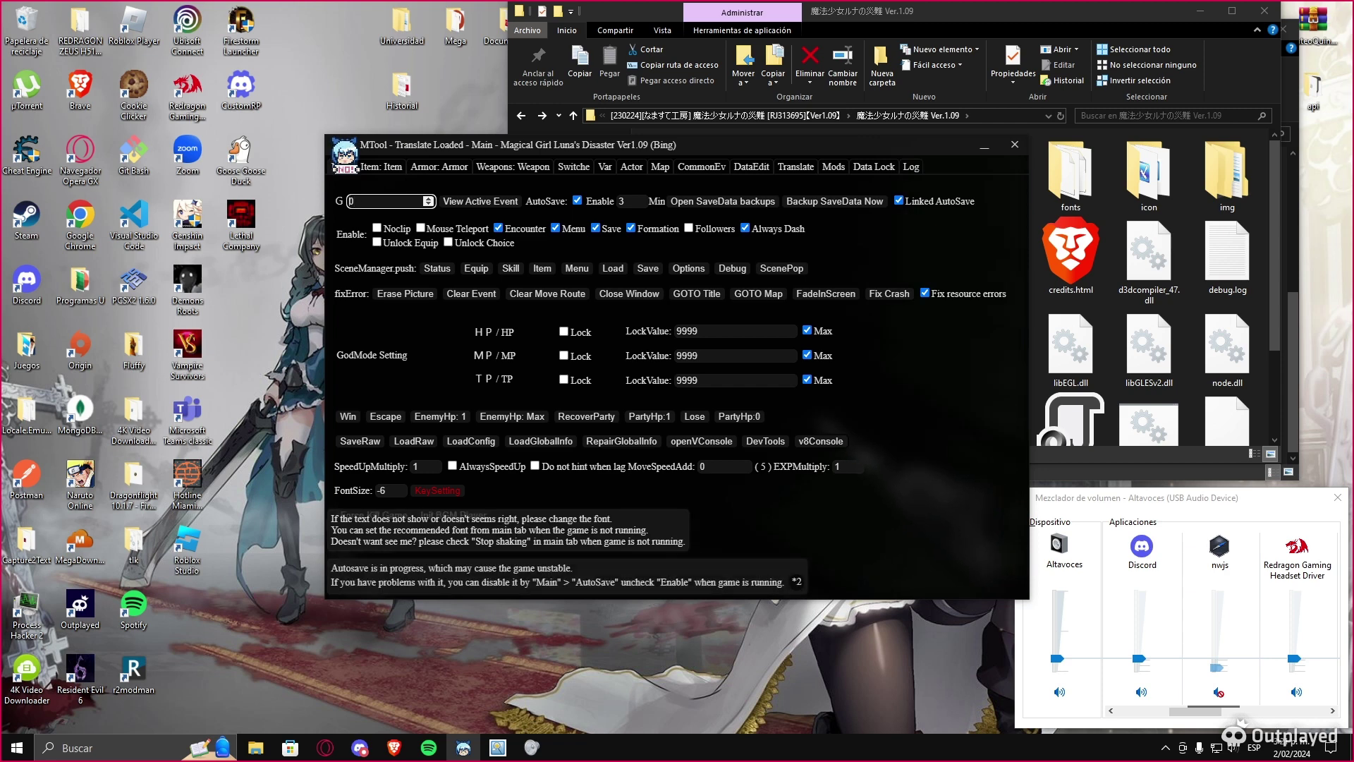
type("000")
type("11111")
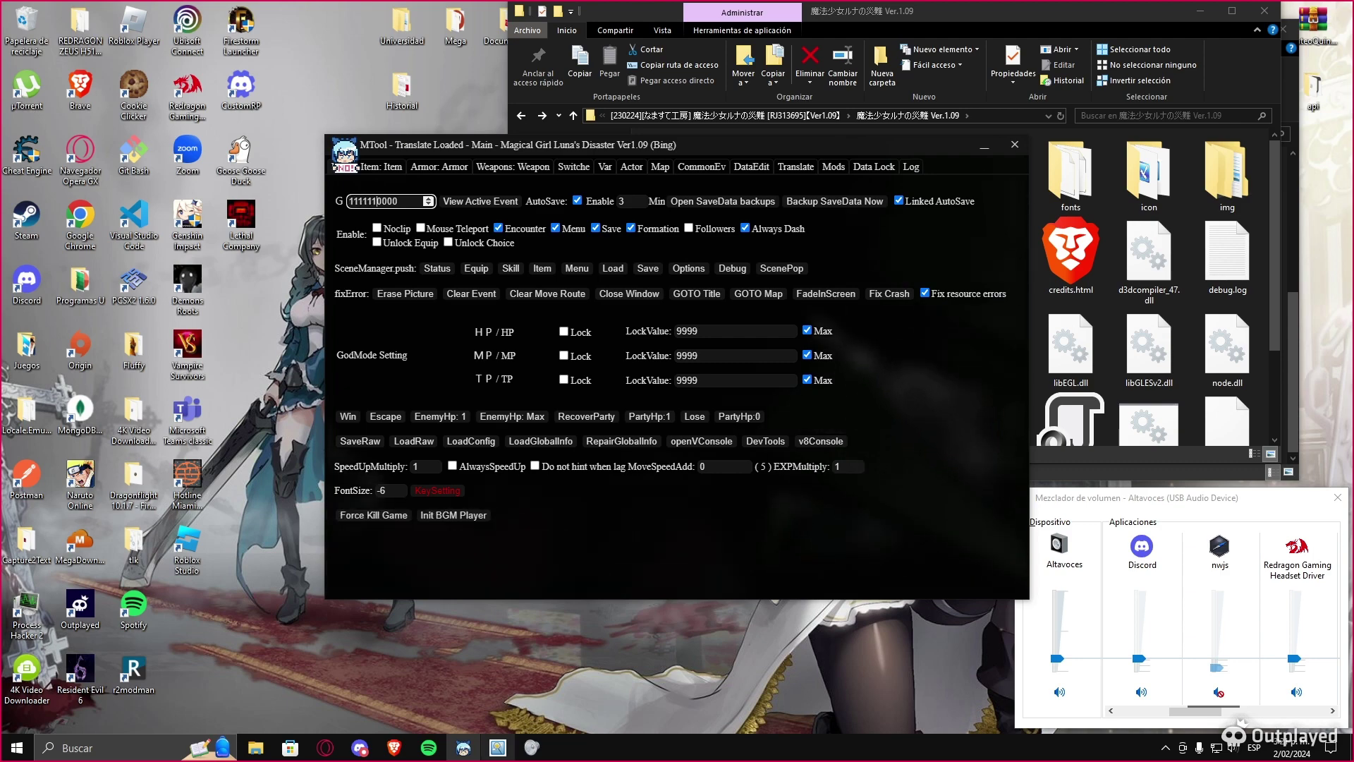
left_click(497, 746)
key("Escape")
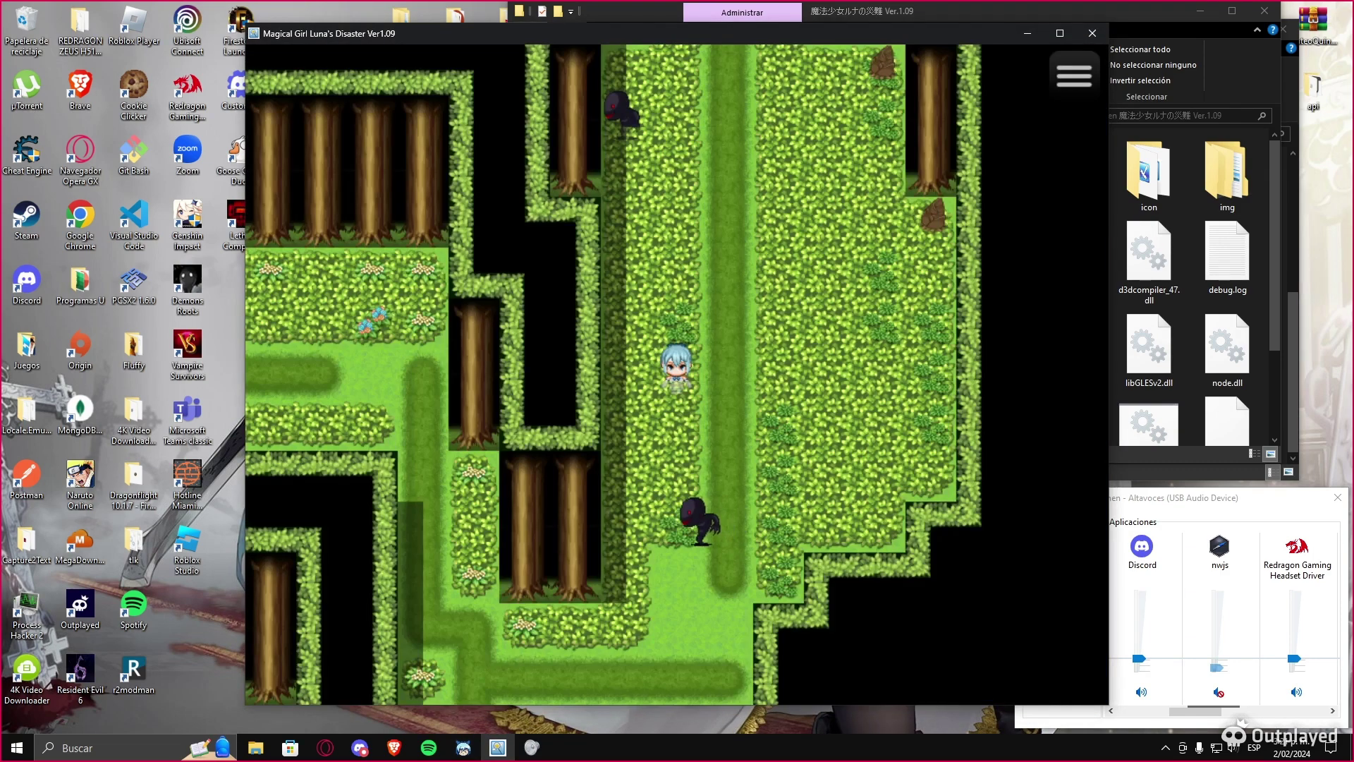
key("Escape")
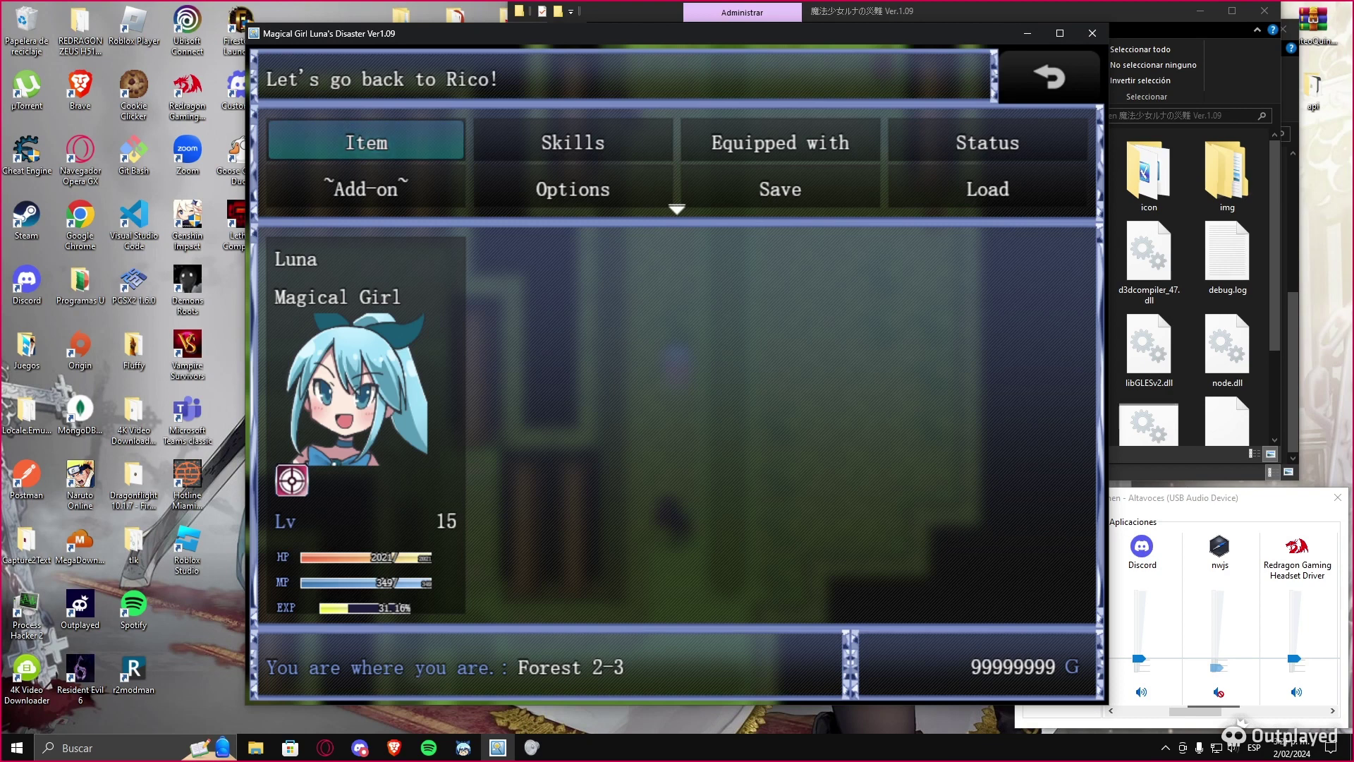
left_click(1027, 33)
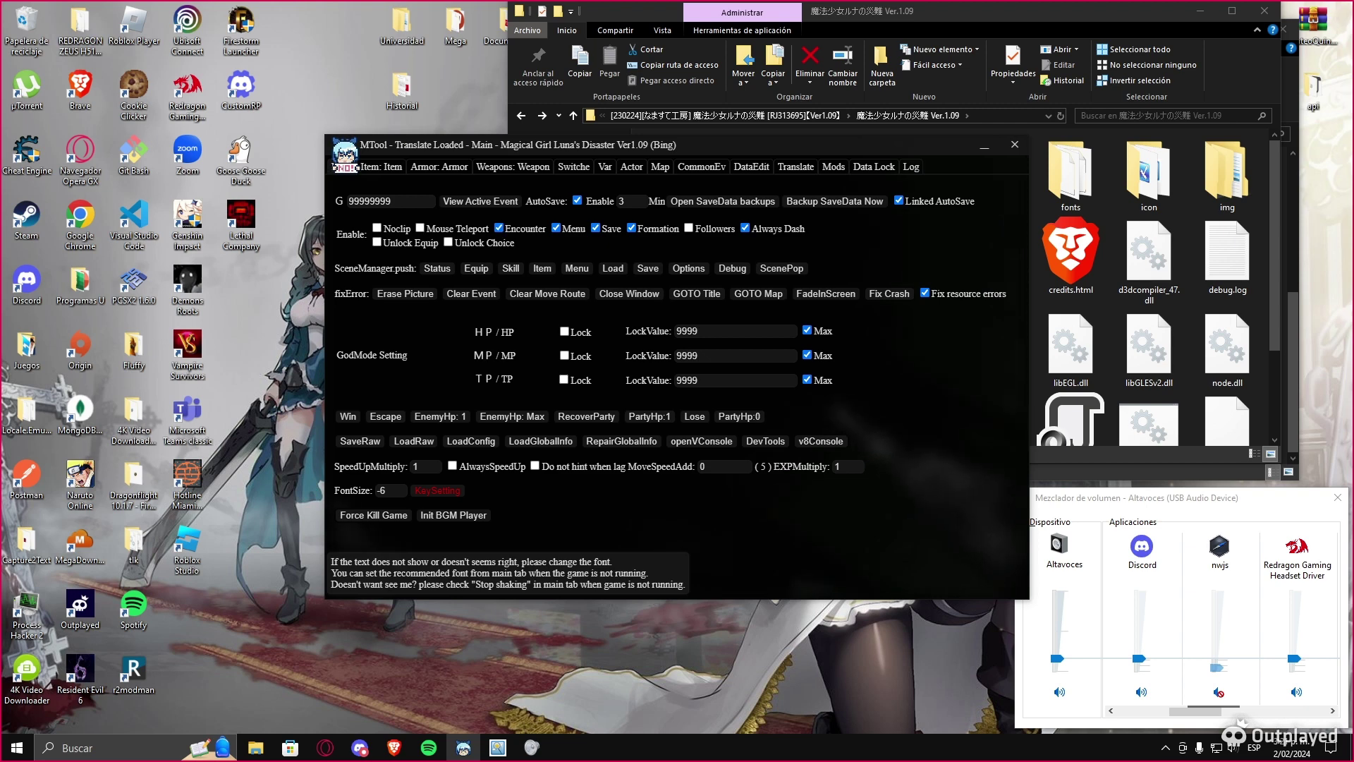
Step: Try a larger font size for the game text in MTool's main settings
left_click_drag(337, 355, 407, 354)
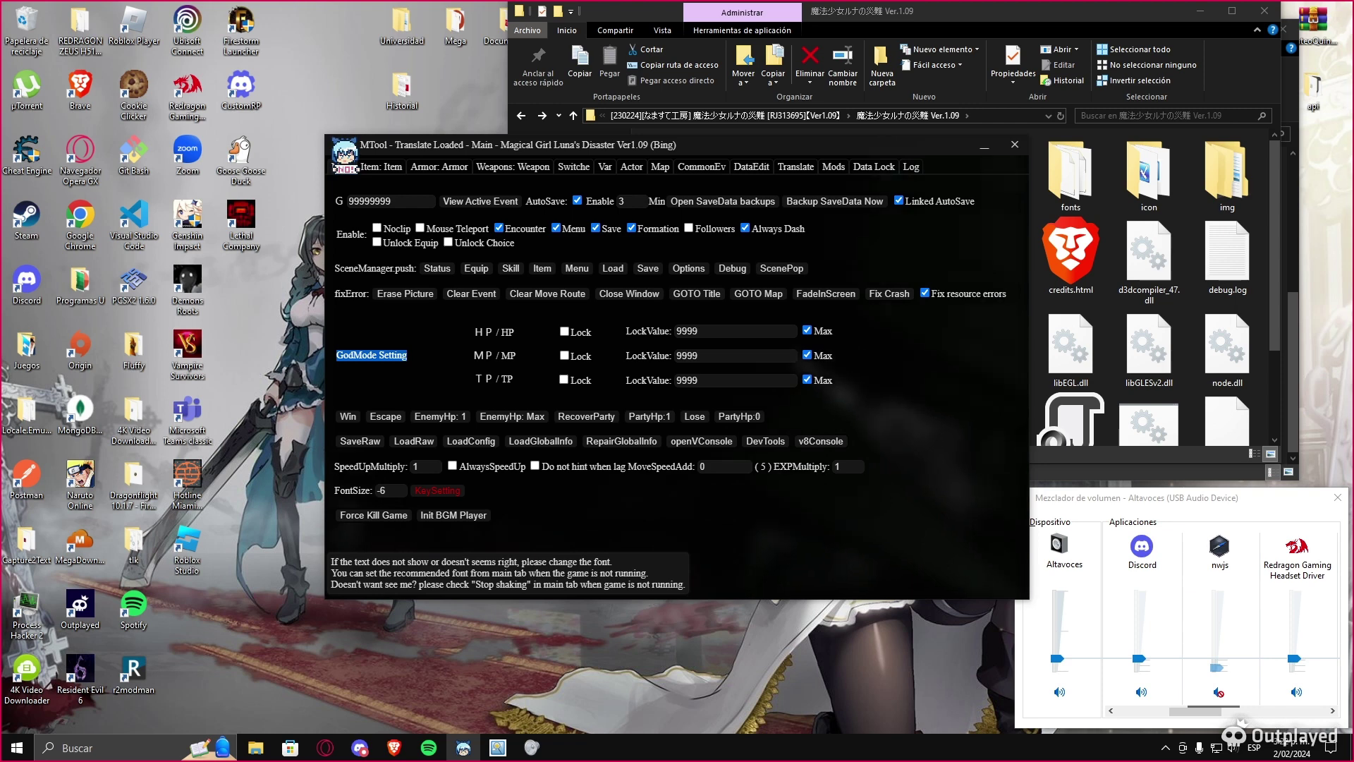
left_click_drag(388, 490, 364, 490)
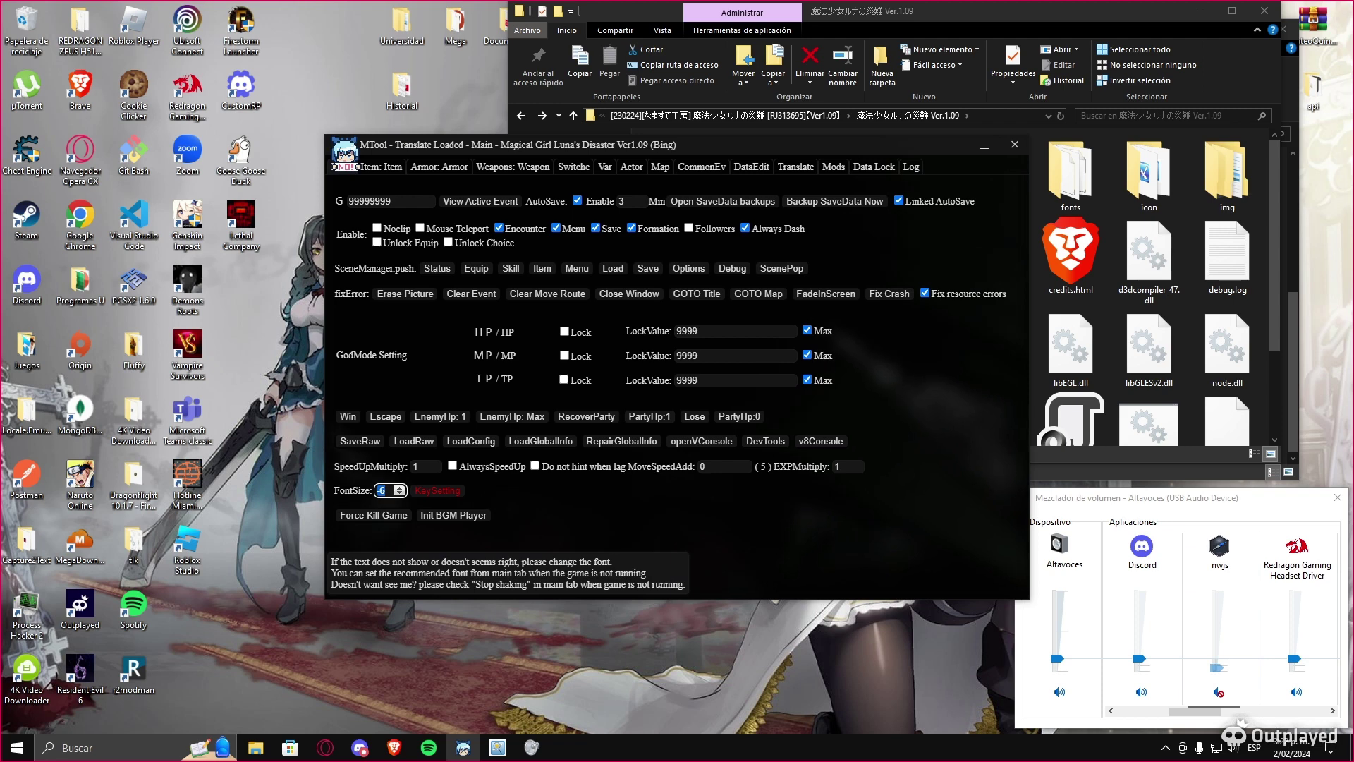
type("9")
left_click(399, 488)
left_click(399, 487)
left_click(399, 488)
key("BackSpace")
type("0")
key("BackSpace")
type("11")
Step: Switch to the game and reopen its menu to check how the text size looks
left_click(497, 747)
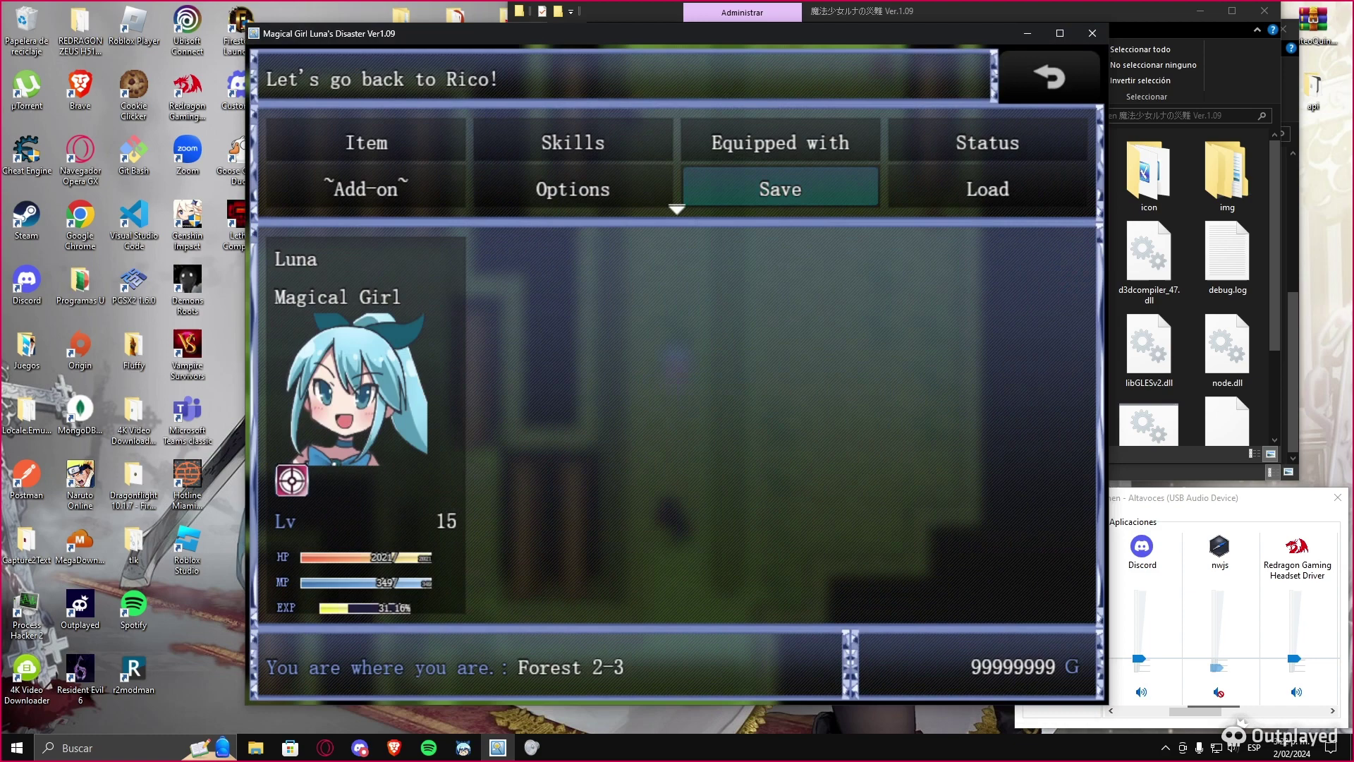
key("Escape")
key("Escape")
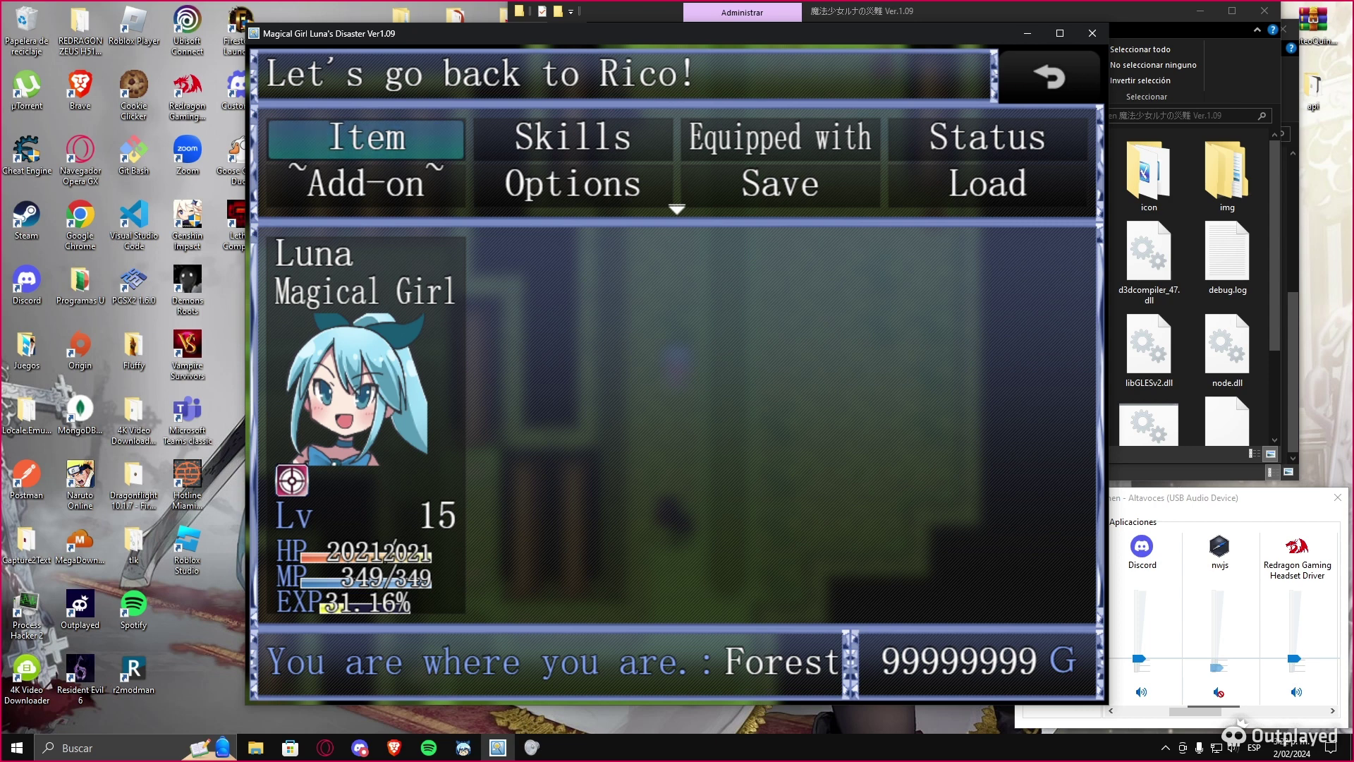
Step: Return to MTool and set the amount of the Hypotion item to 1200, bringing up the in-game item list for comparison
left_click(463, 747)
left_click(381, 166)
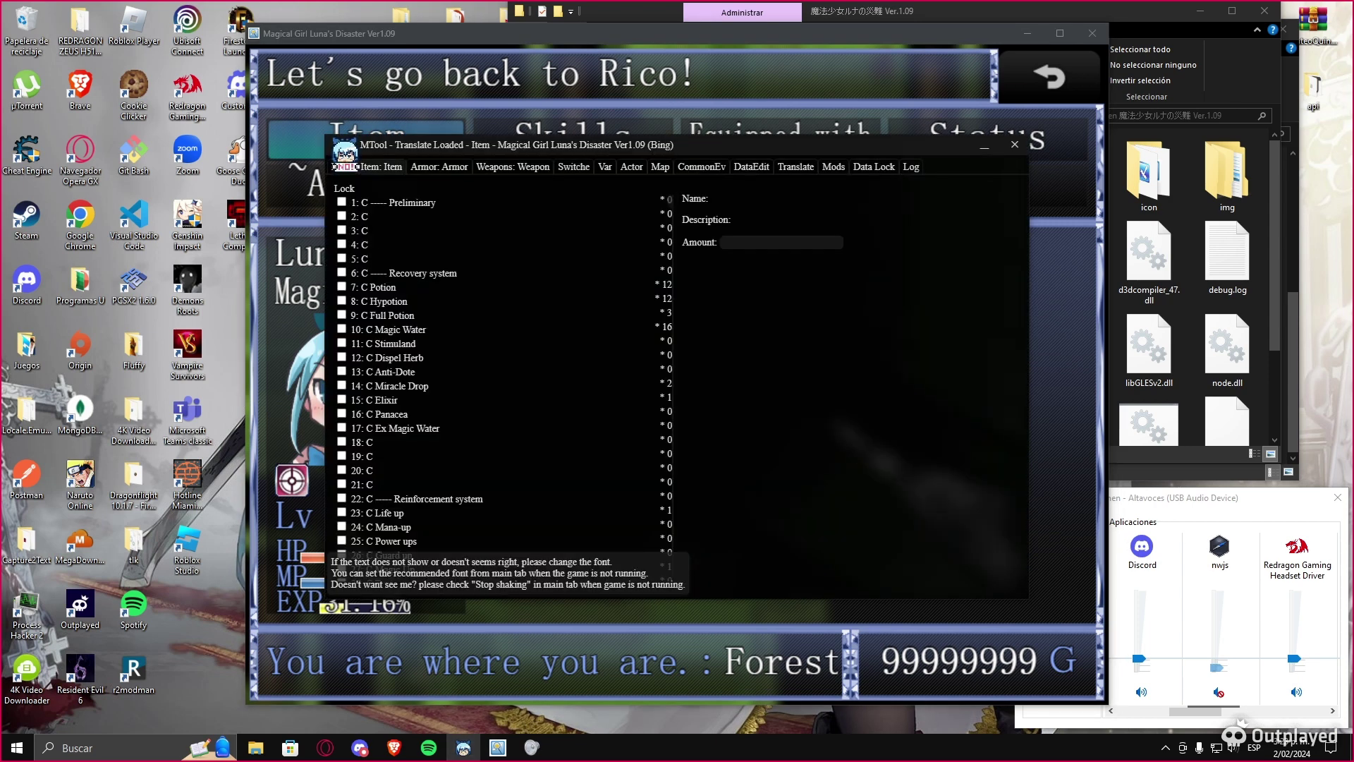
left_click(379, 300)
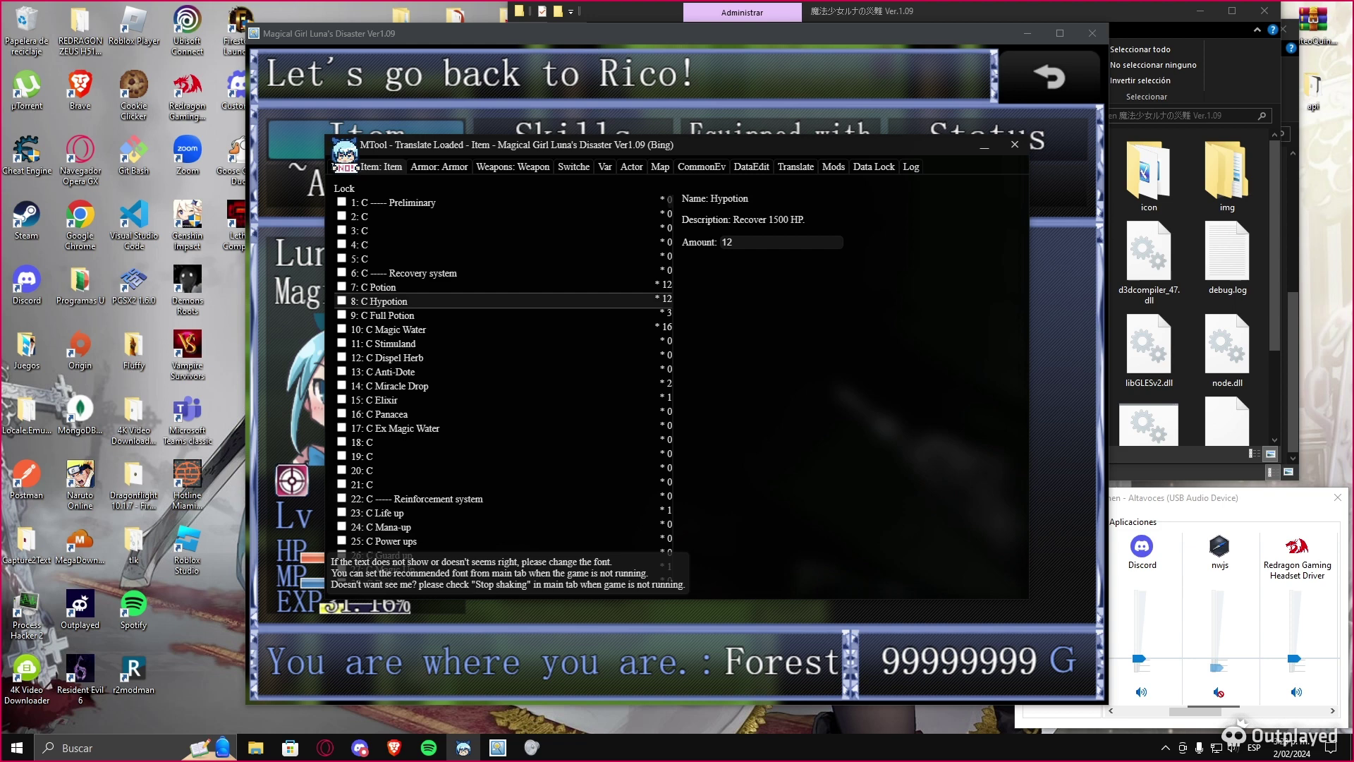
double_click(727, 242)
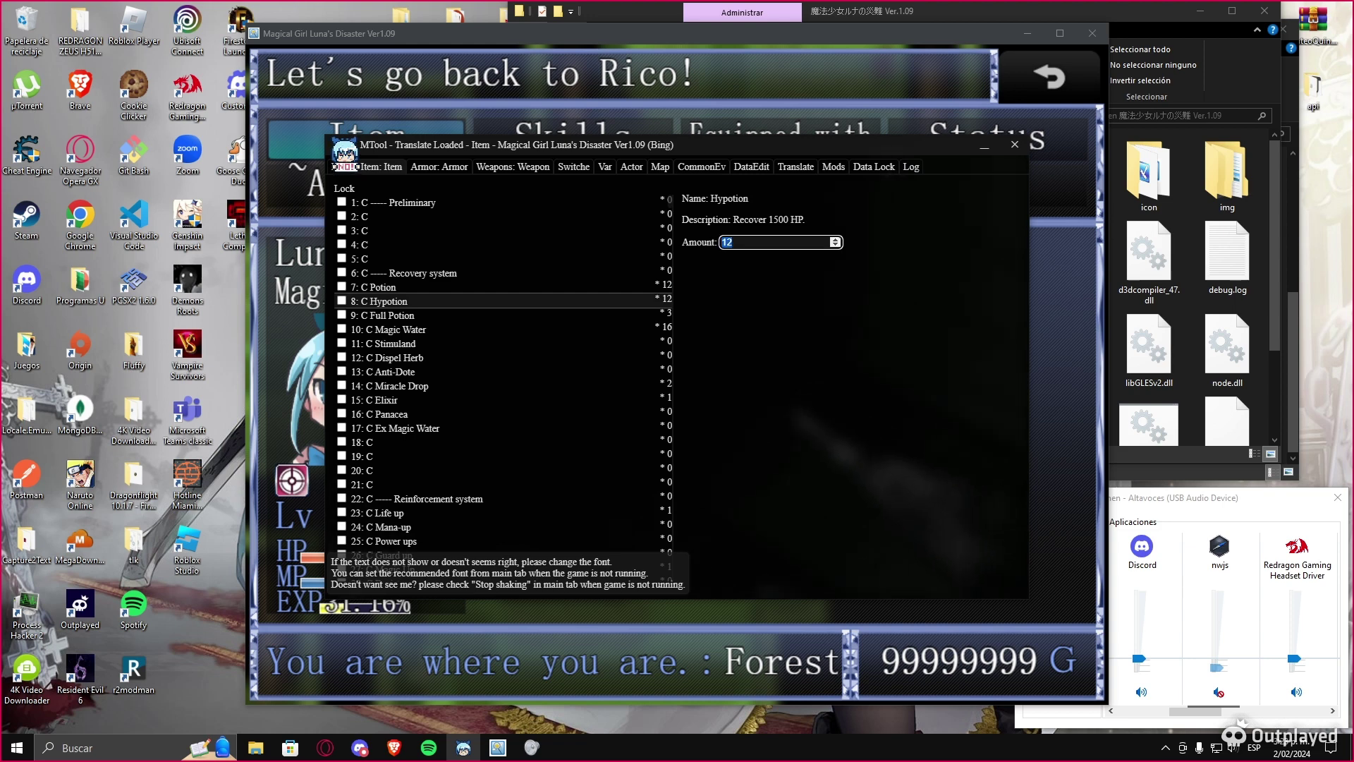
key("alt+Tab")
key("Return")
key("alt+Tab")
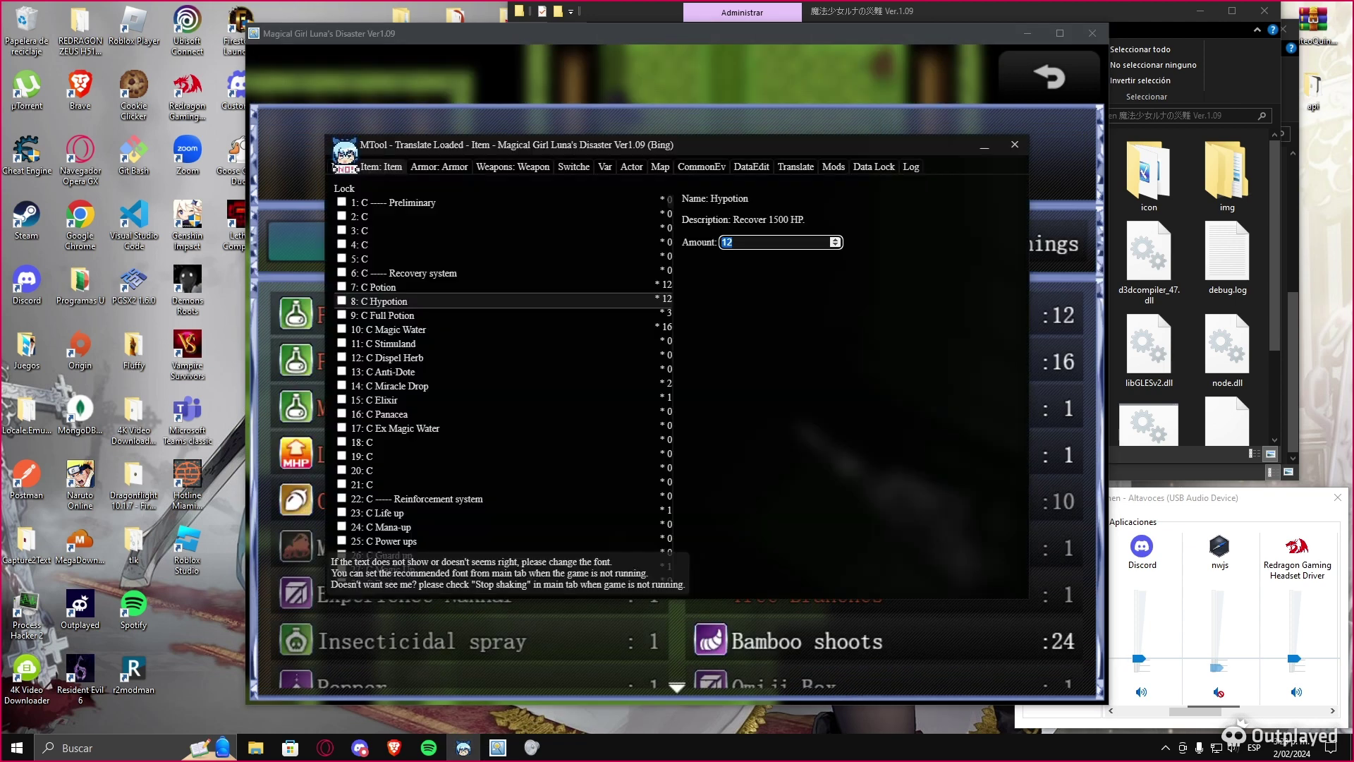
left_click(732, 242)
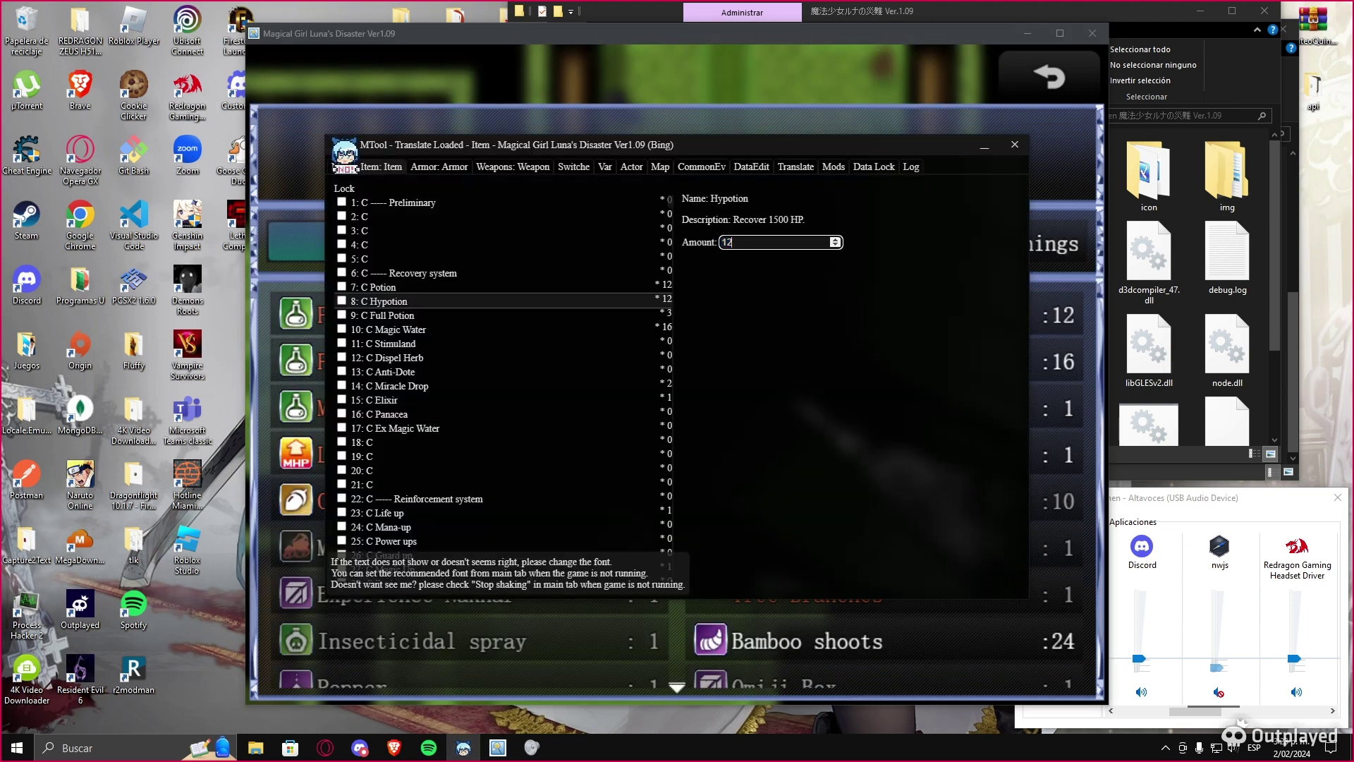
type("00")
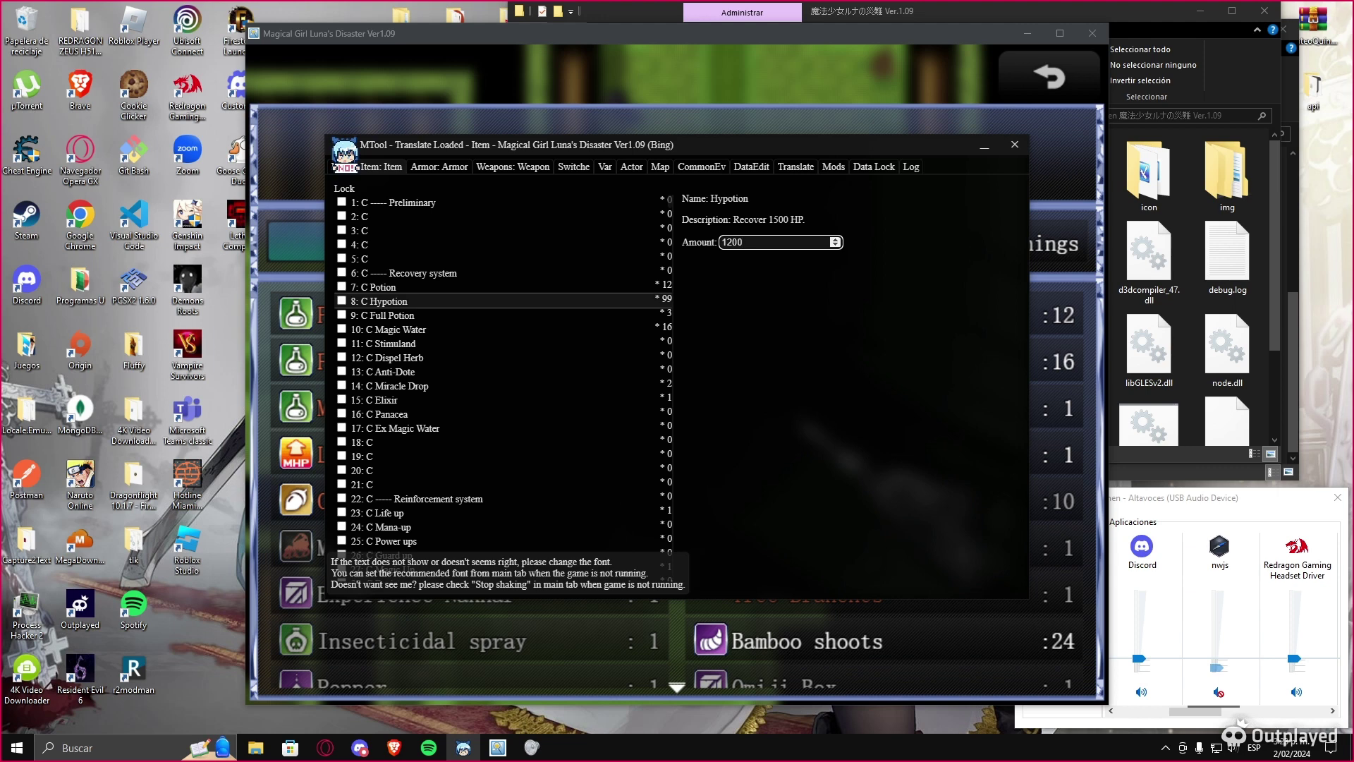
Step: Switch to the game and reopen its item list to check the Hypotion count
key("alt+Tab")
key("Escape")
key("Return")
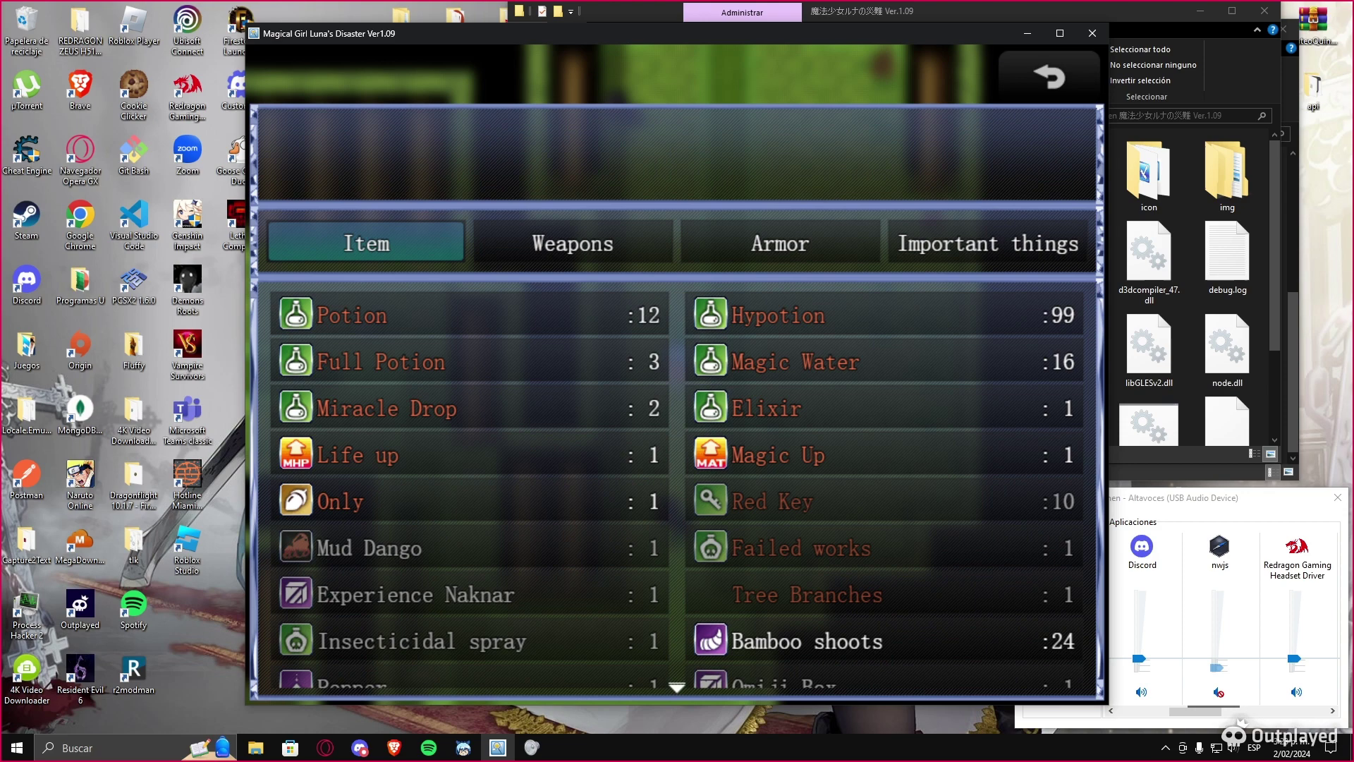
key("Escape")
Step: Look through MTool's actor, common event, data edit, mods and data lock pages, ending on the main settings
key("alt+Tab")
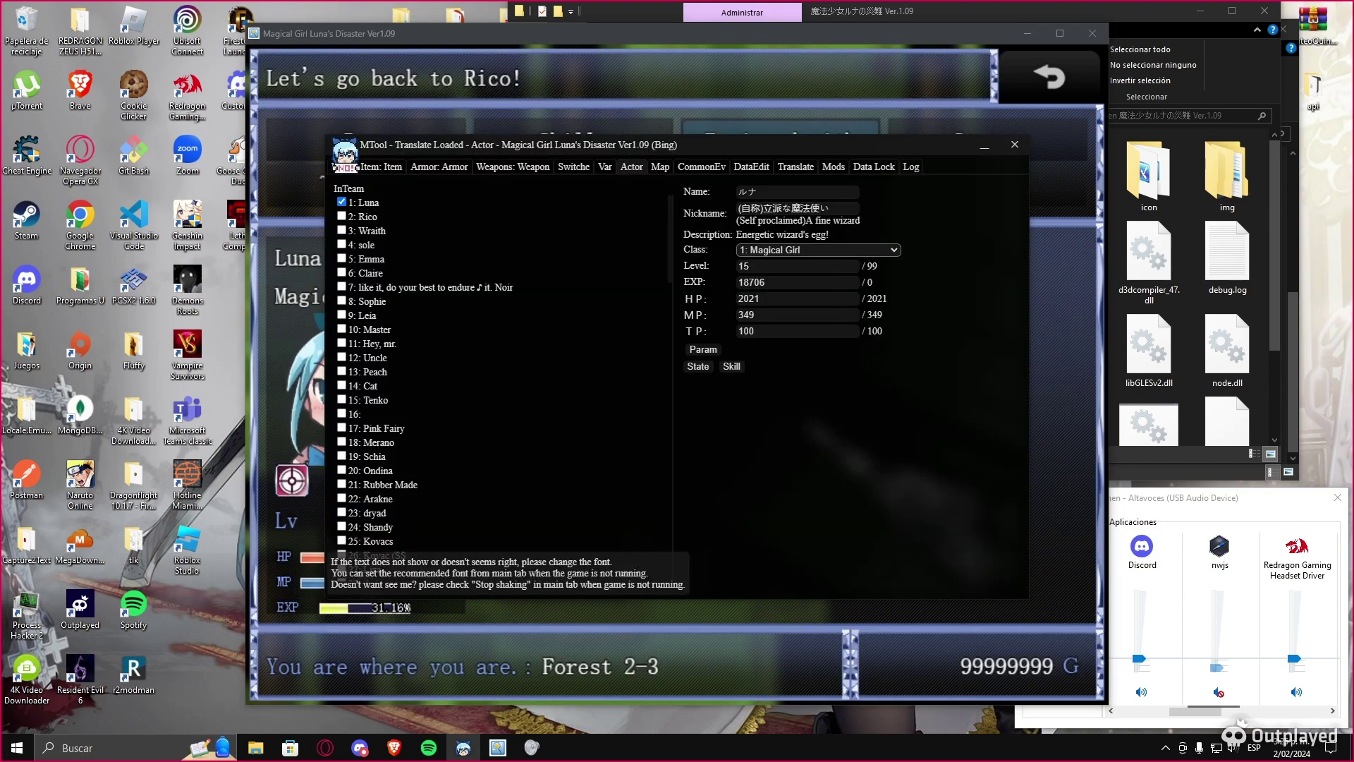
left_click(839, 266)
left_click(700, 167)
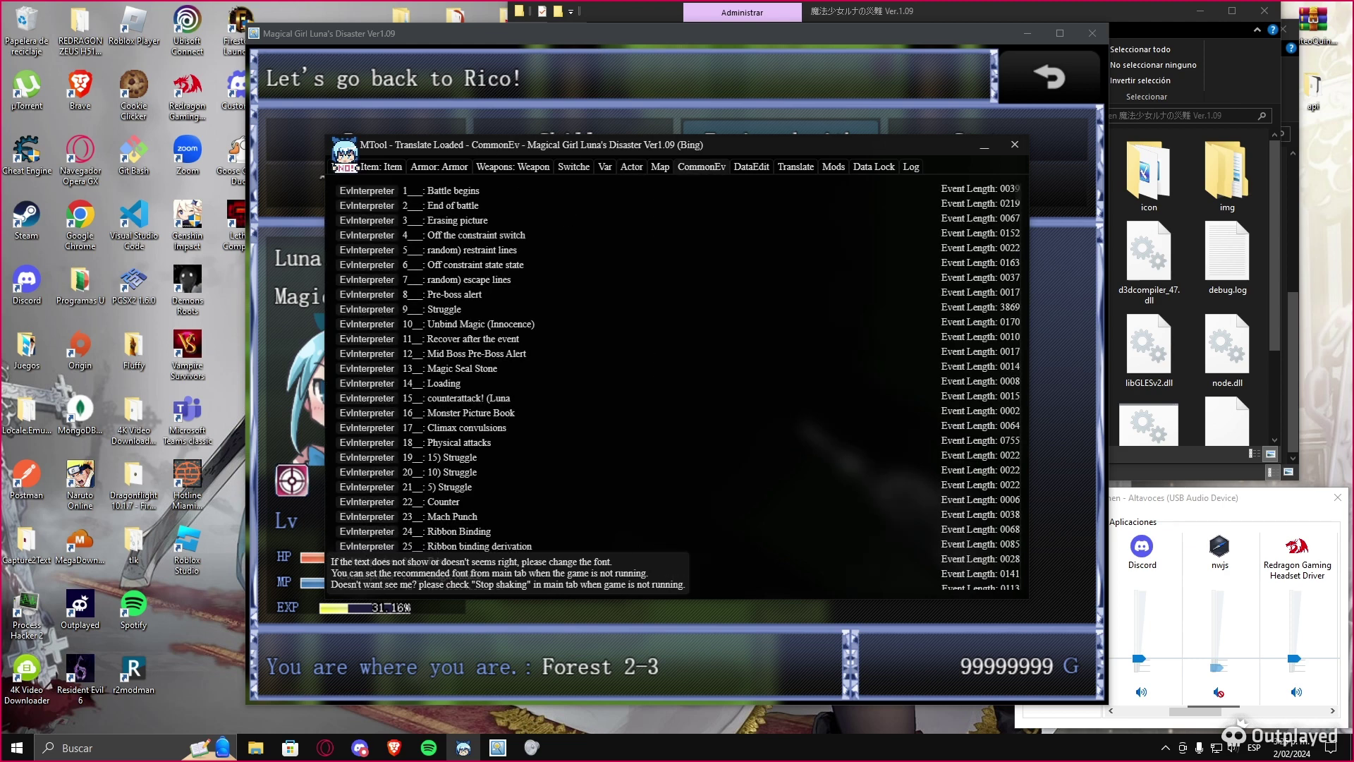
left_click(751, 166)
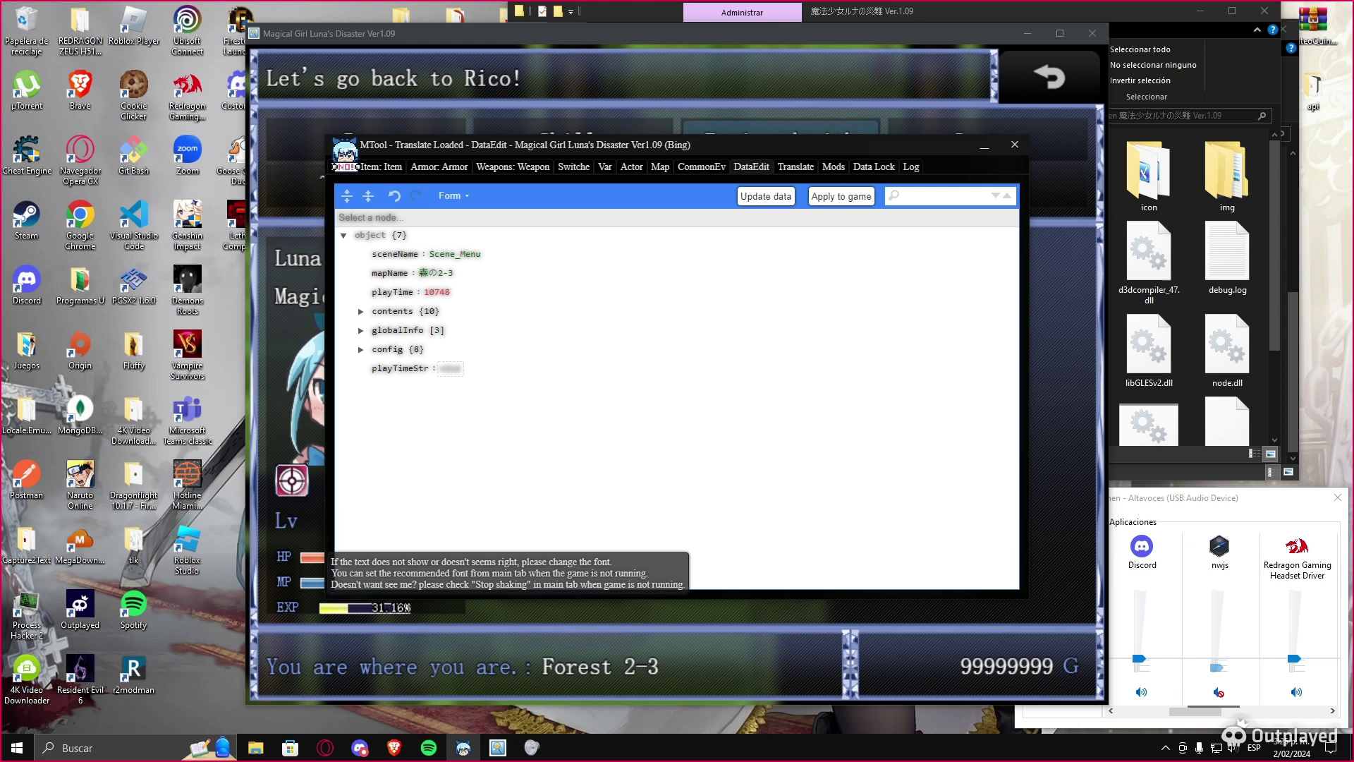
left_click(795, 167)
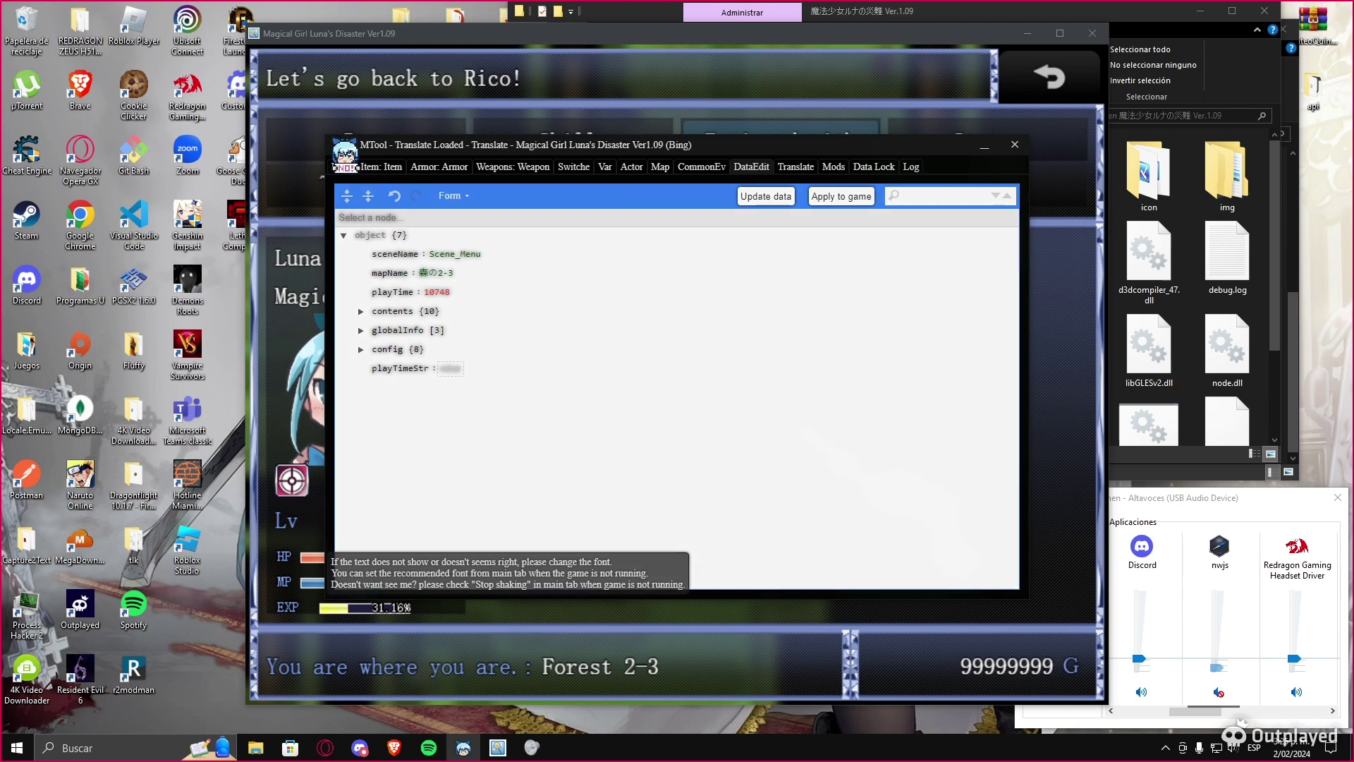
left_click(832, 166)
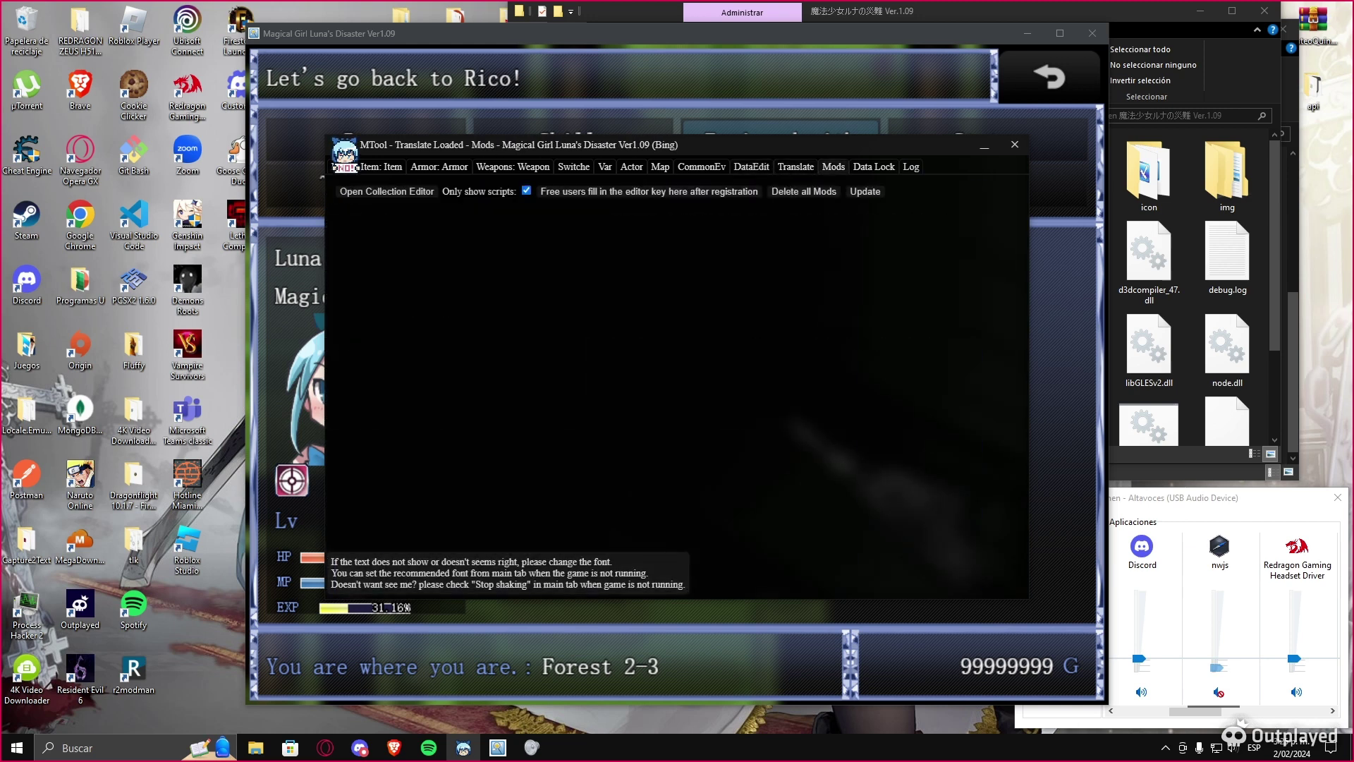
left_click(873, 167)
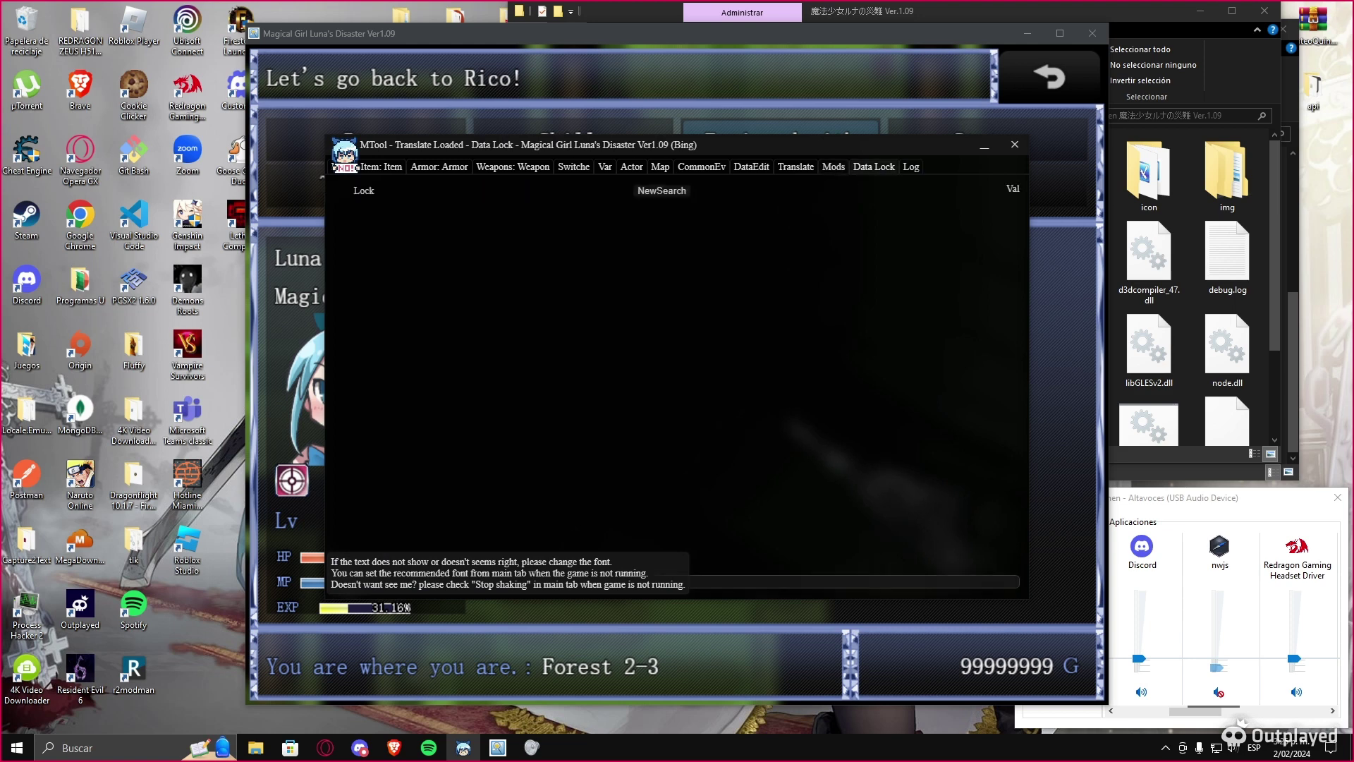
left_click(832, 166)
left_click(341, 166)
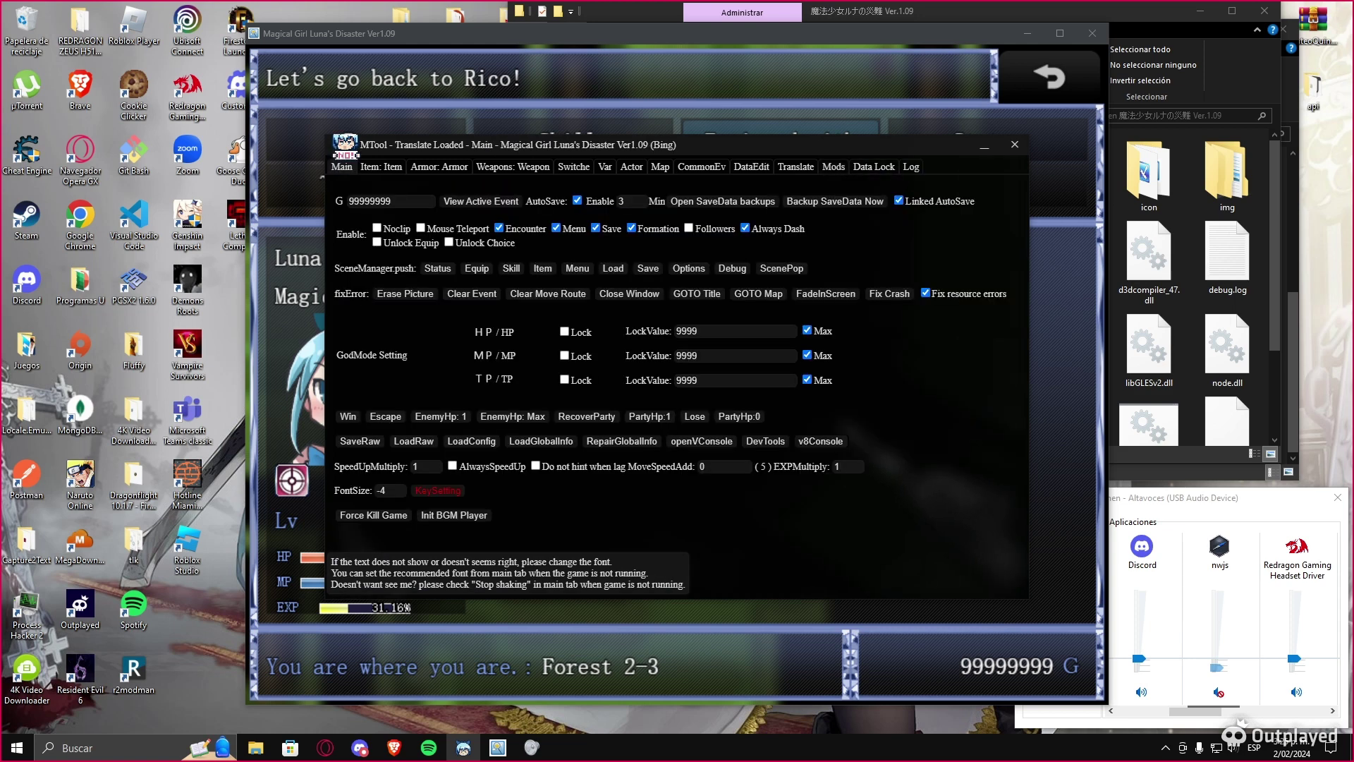